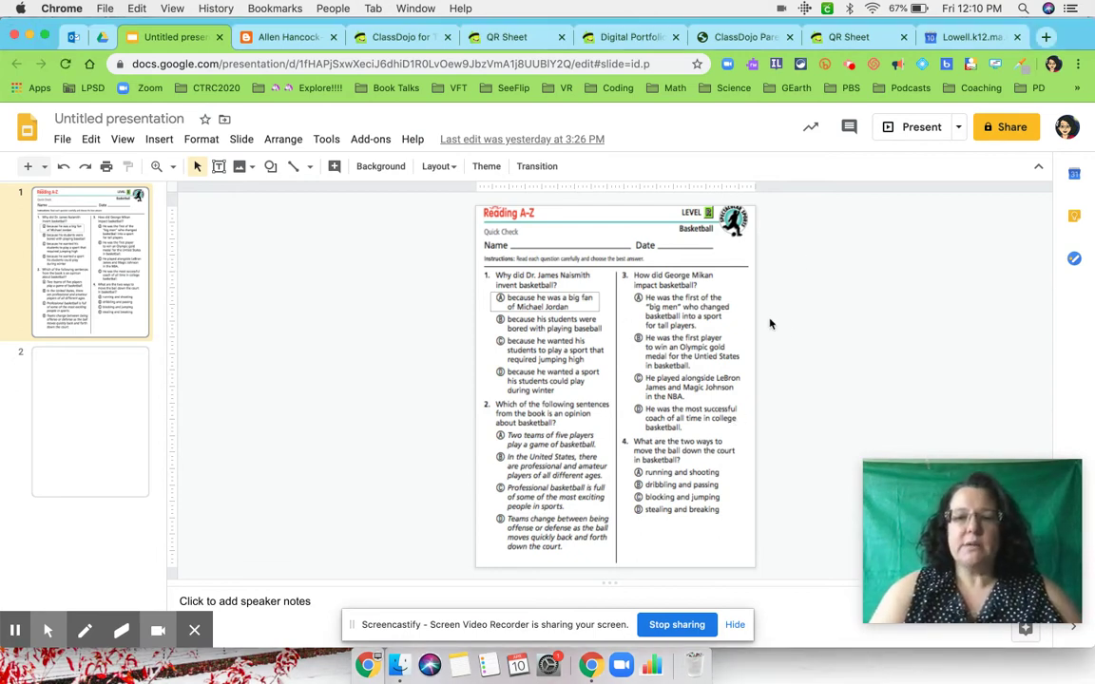
Insert a circle shape in the blank area beside the worksheet, level with question 1.
drag(624, 329, 751, 328)
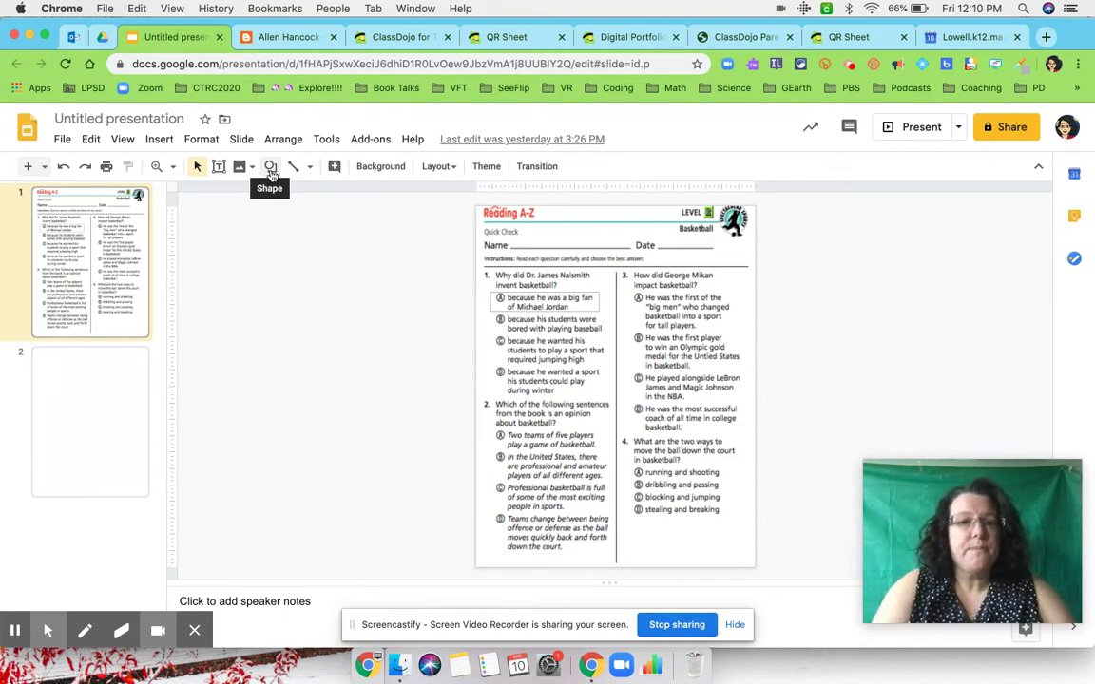
click(271, 169)
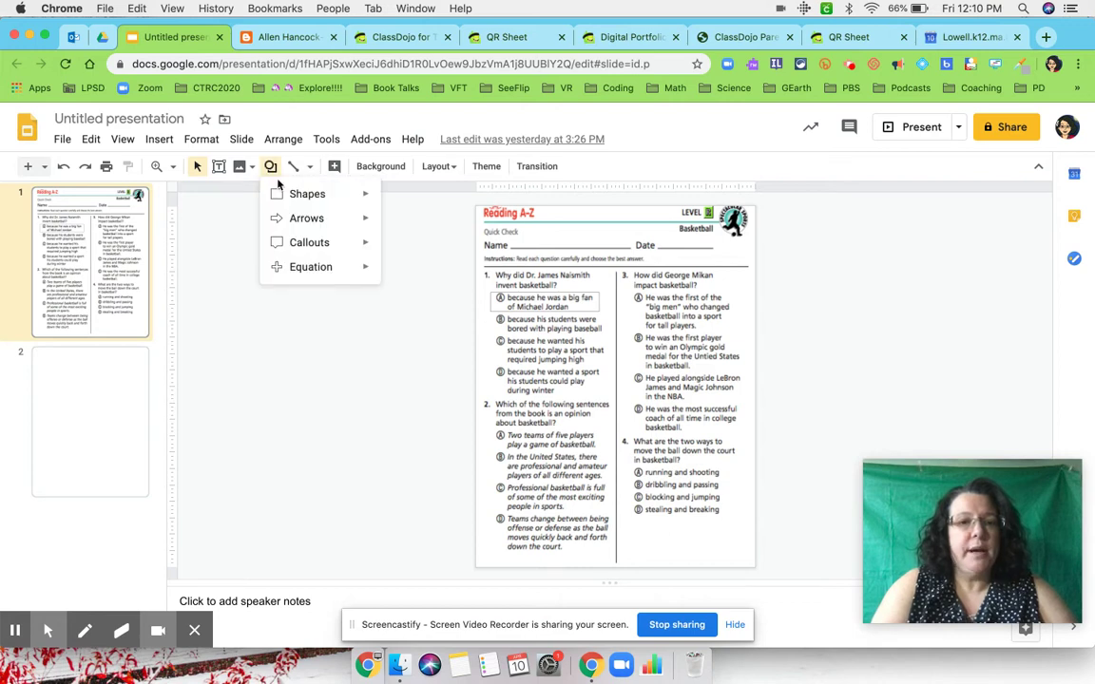
mouse_move(278, 192)
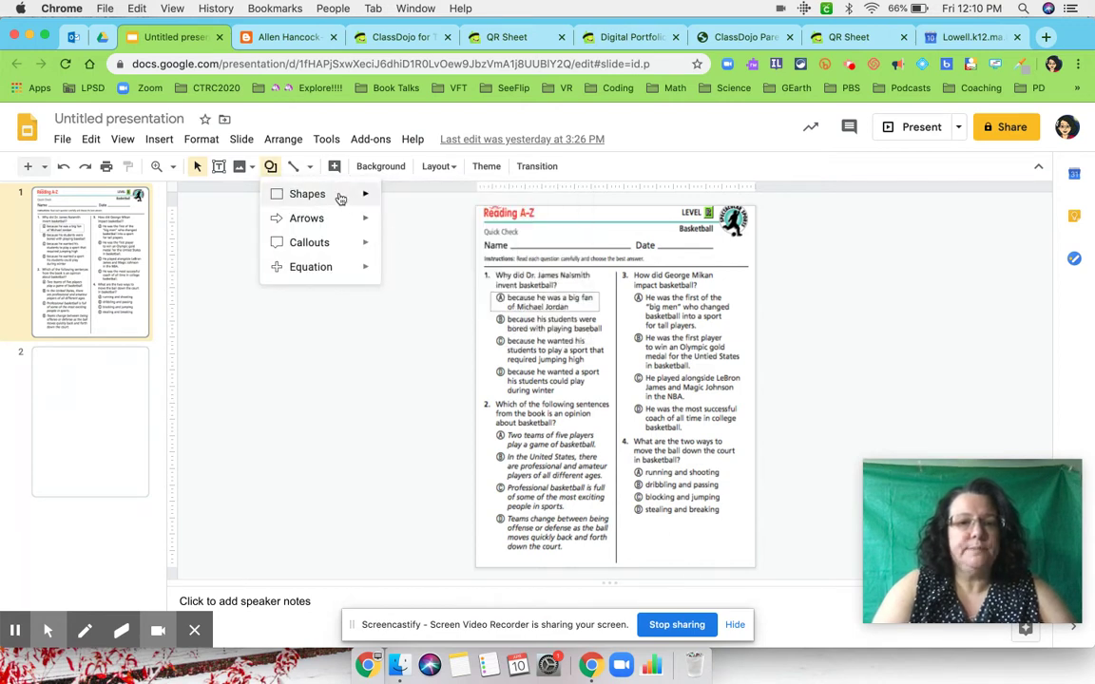
click(393, 231)
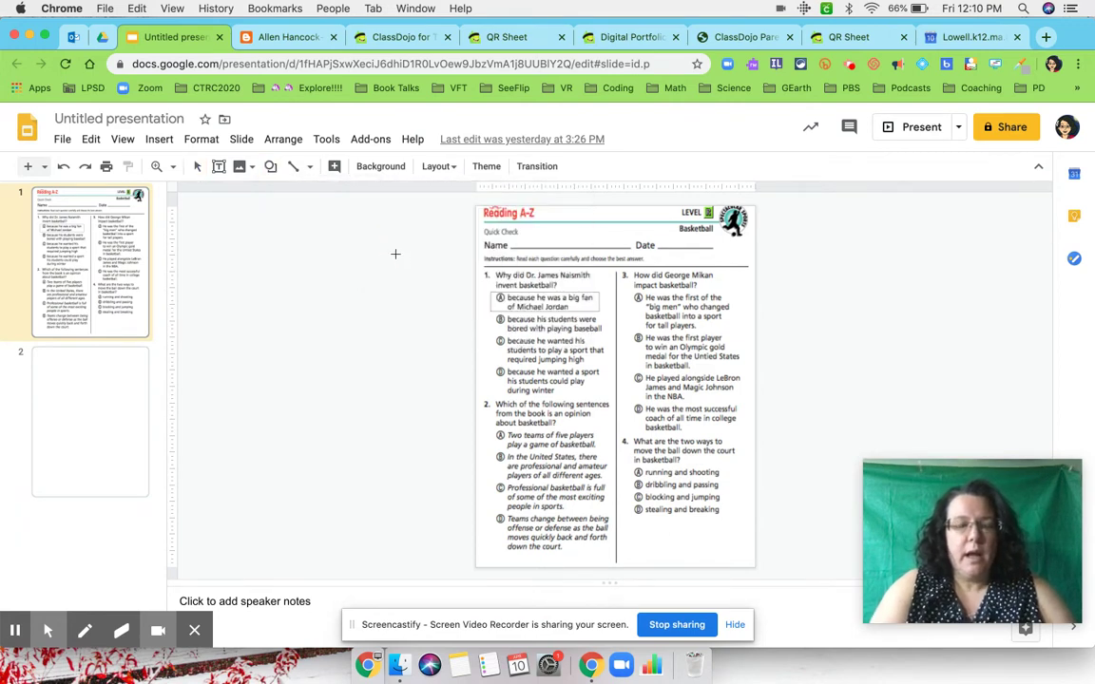
click(363, 245)
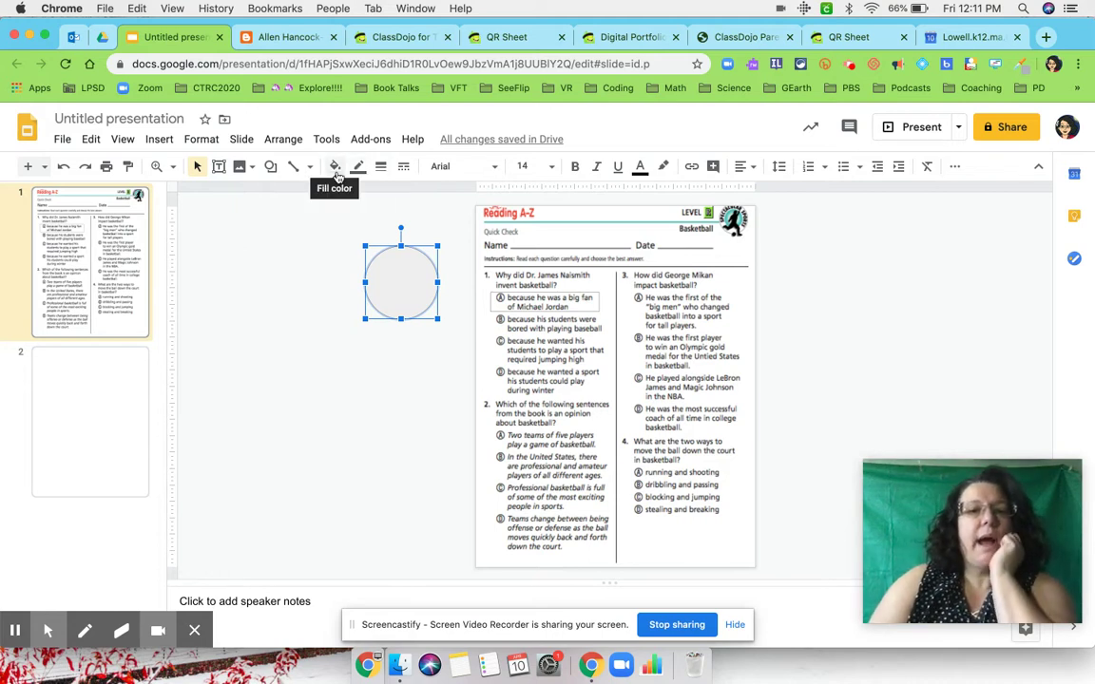
Make the circle's fill transparent and its border red.
click(337, 177)
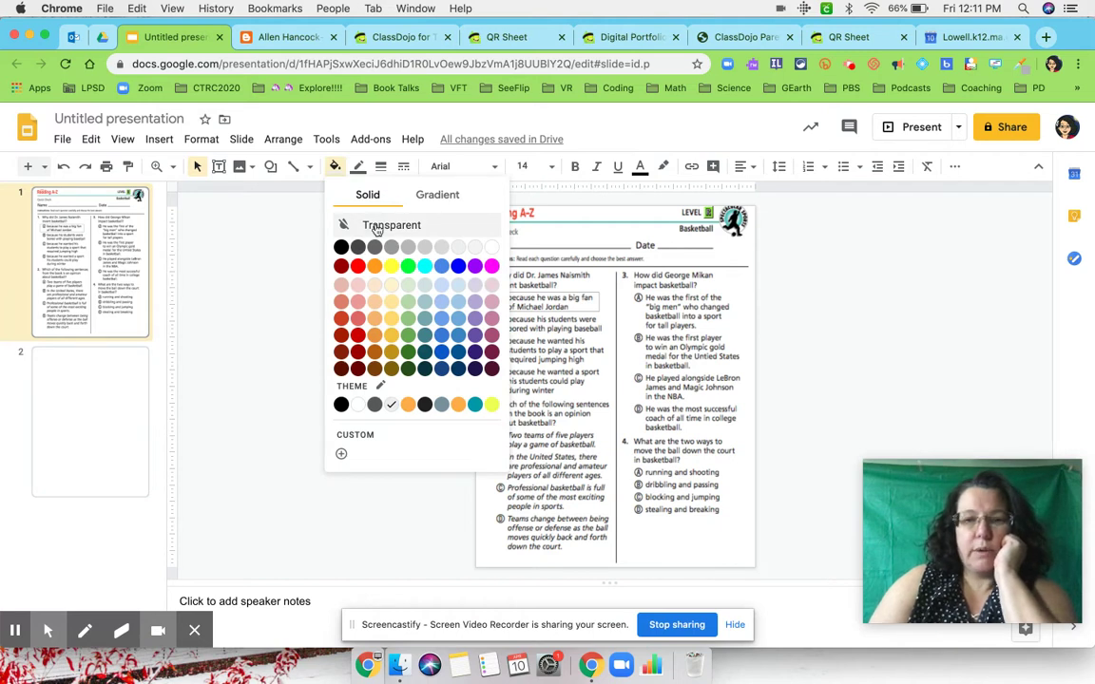
click(372, 225)
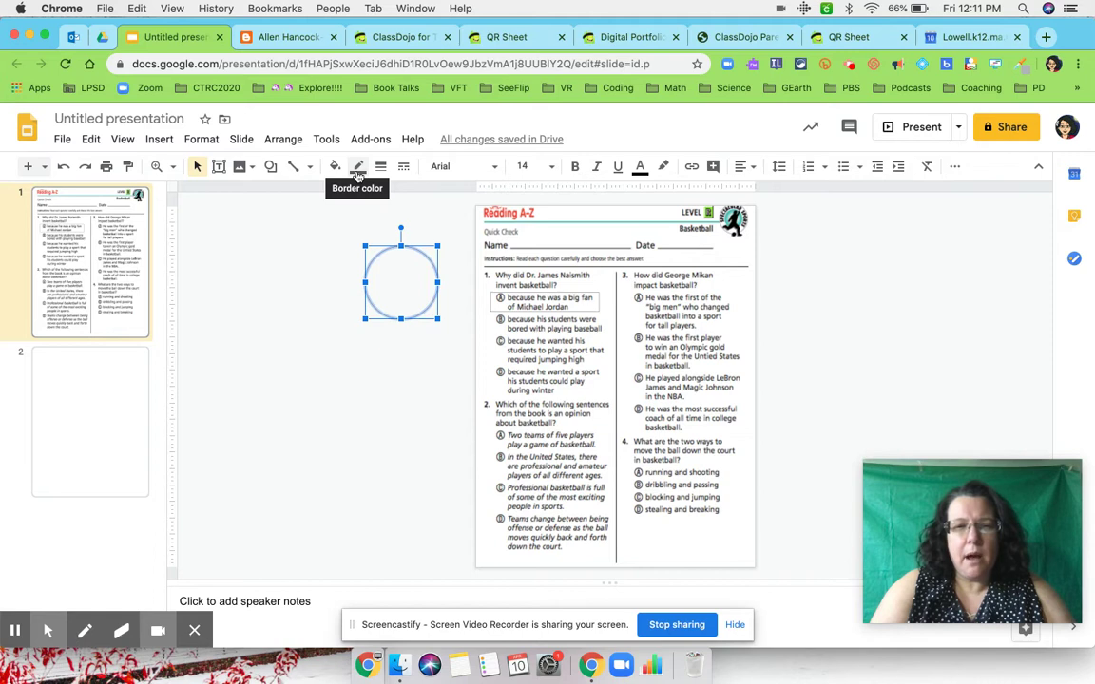
click(357, 171)
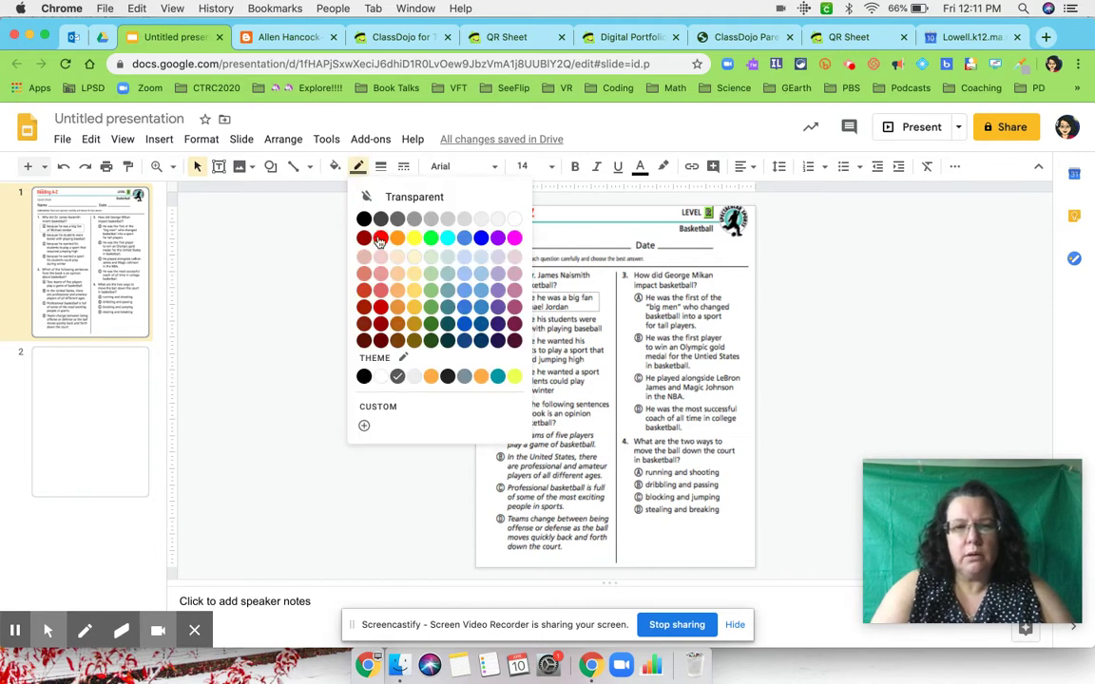
click(379, 239)
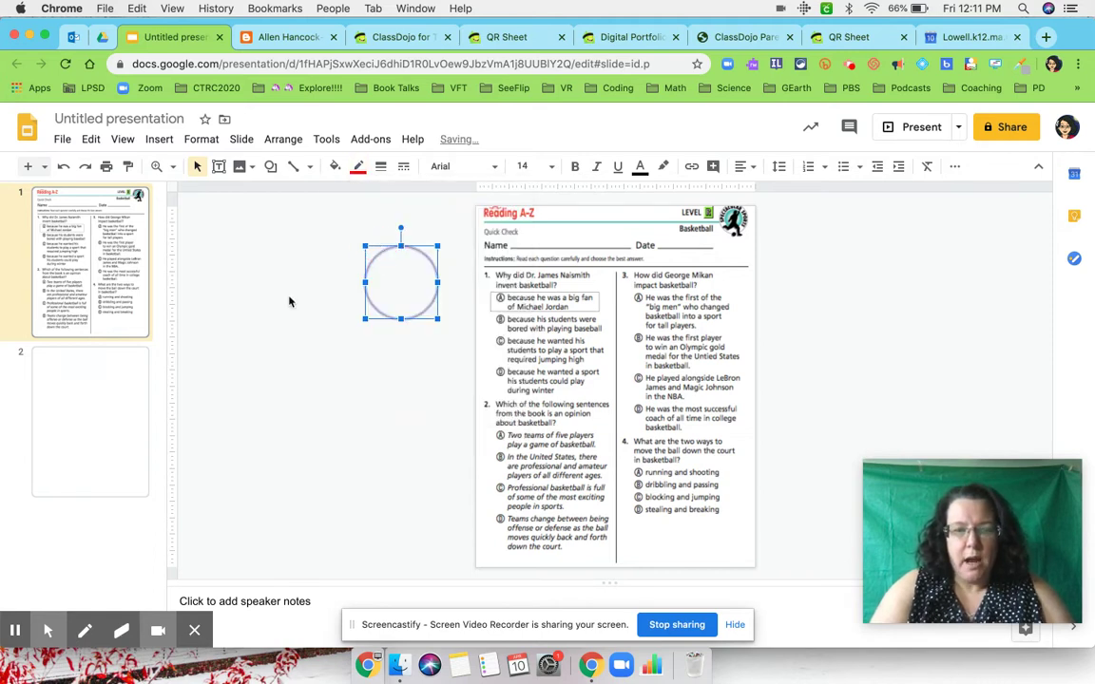
click(285, 299)
click(408, 271)
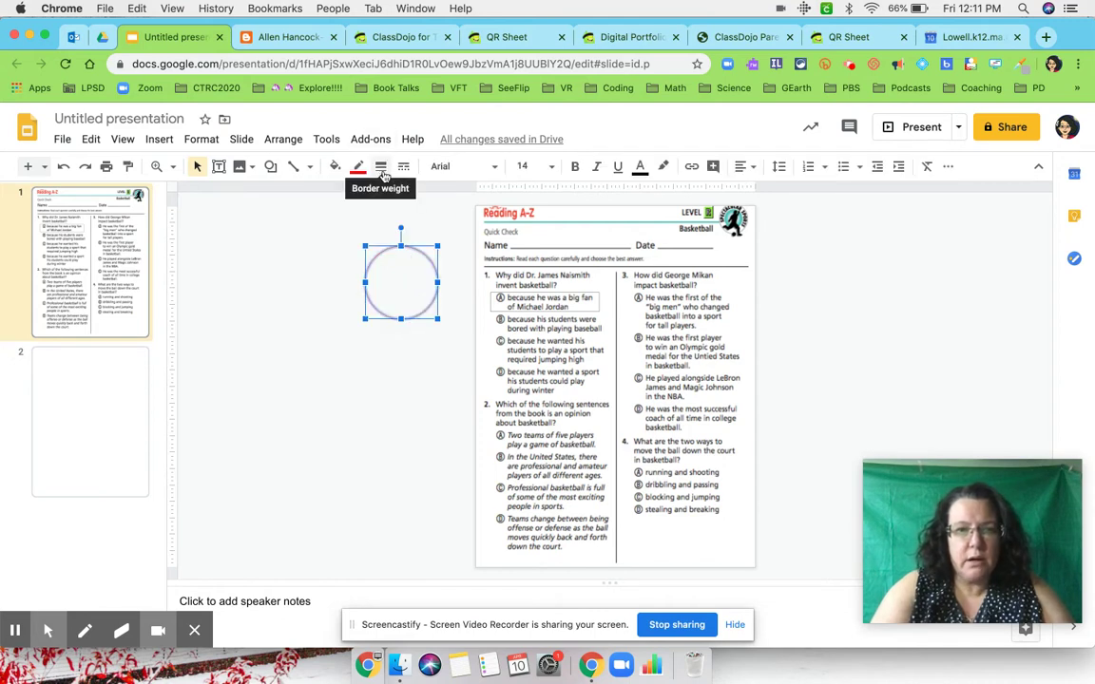
Set the circle's border weight to 4px.
click(381, 168)
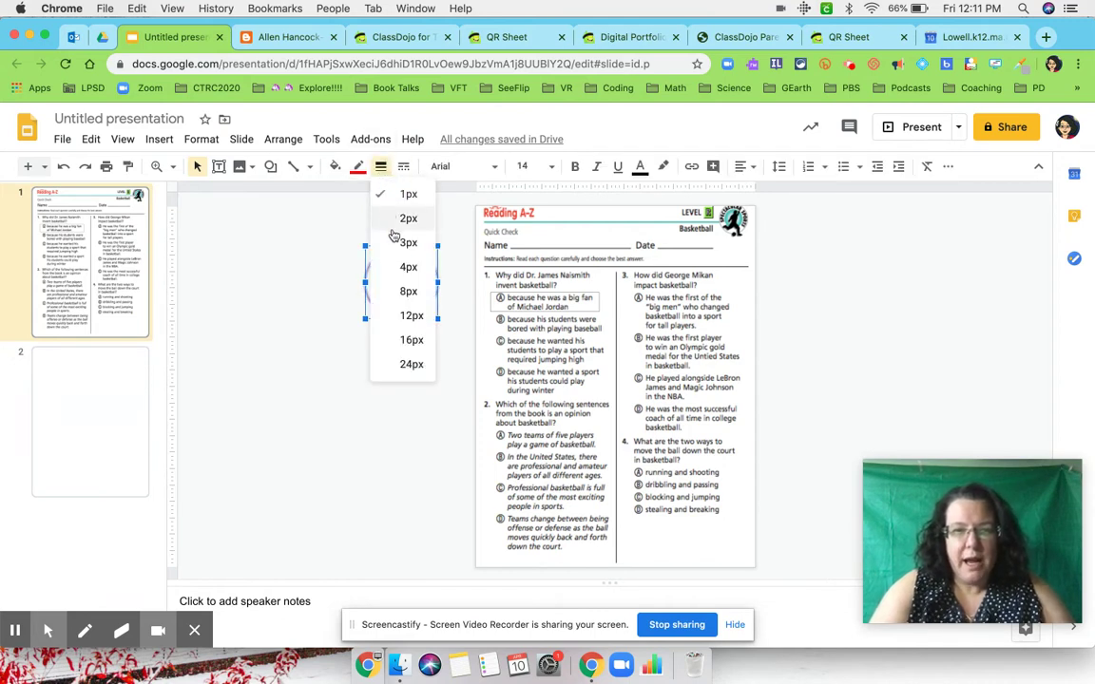
click(393, 242)
click(381, 167)
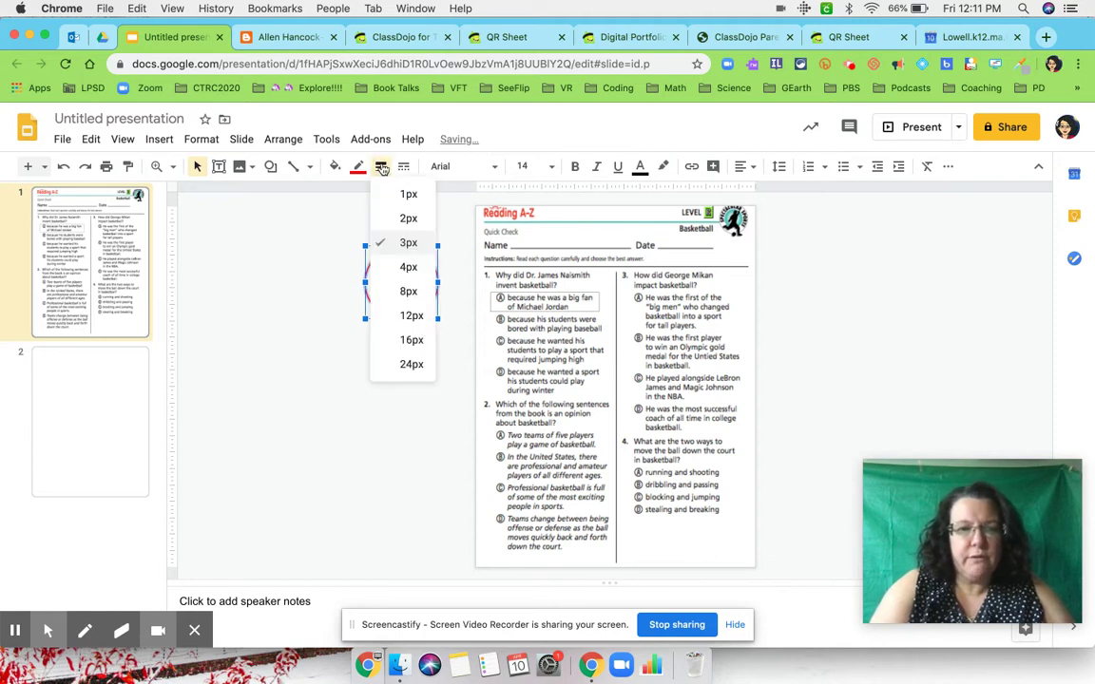
click(398, 269)
click(340, 348)
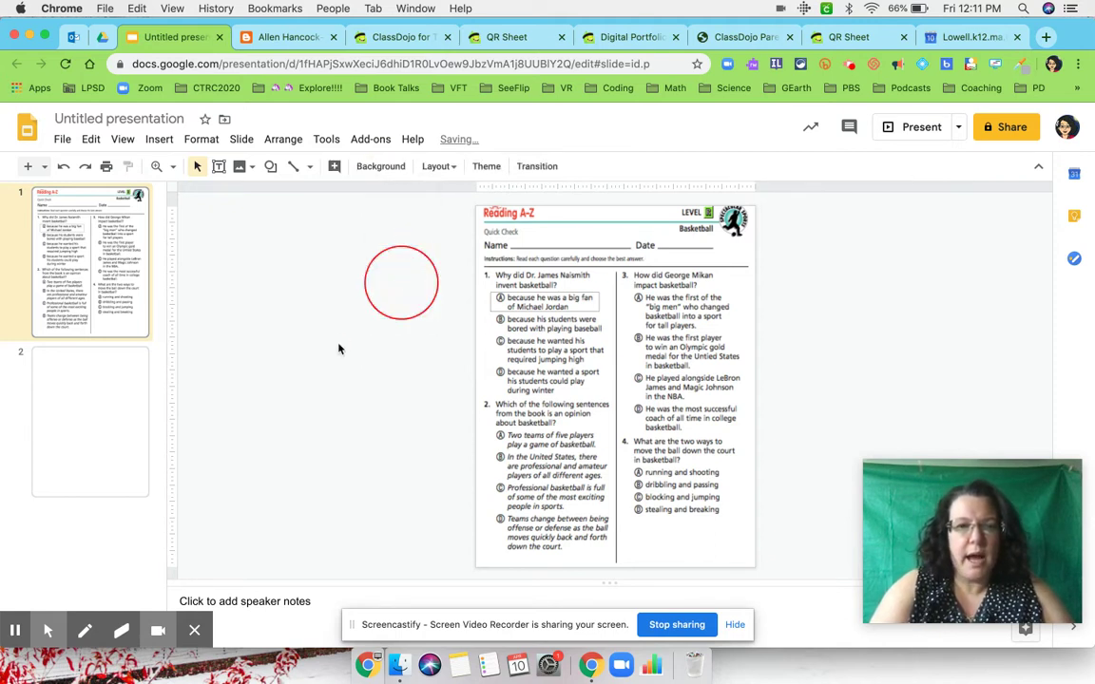
Shrink the red circle to fit around an answer letter and place it over choice A of question 2.
click(386, 250)
drag(385, 250, 499, 435)
click(453, 441)
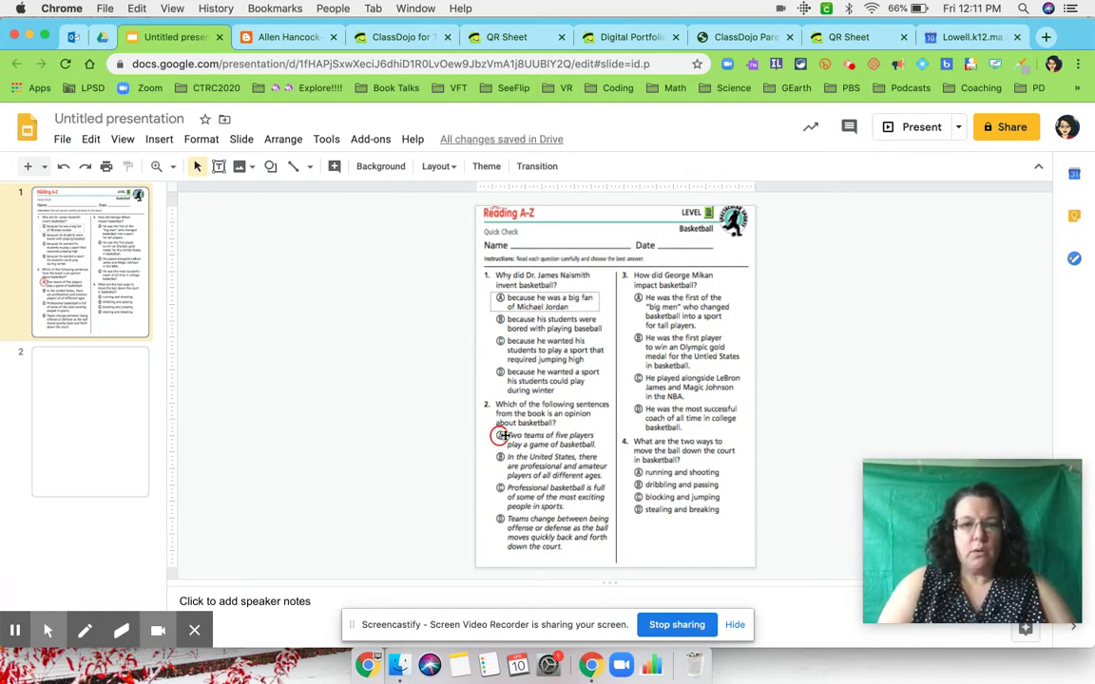
Move the small red circle off the worksheet into the blank area beside question 1.
drag(468, 414, 514, 448)
drag(411, 326, 380, 283)
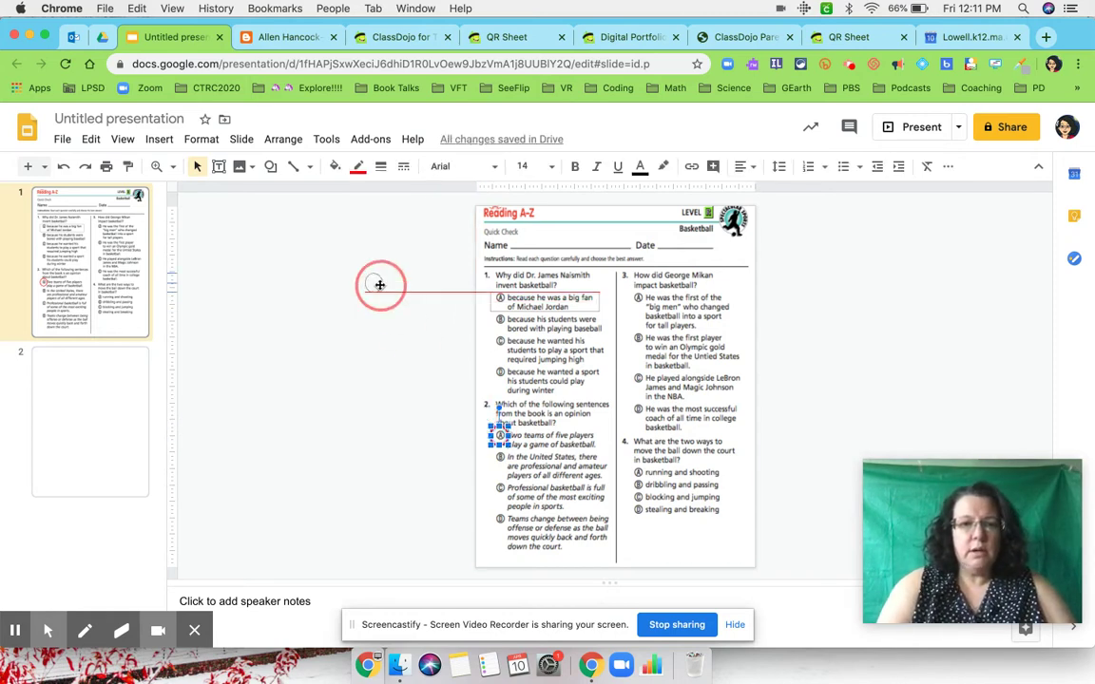
click(379, 484)
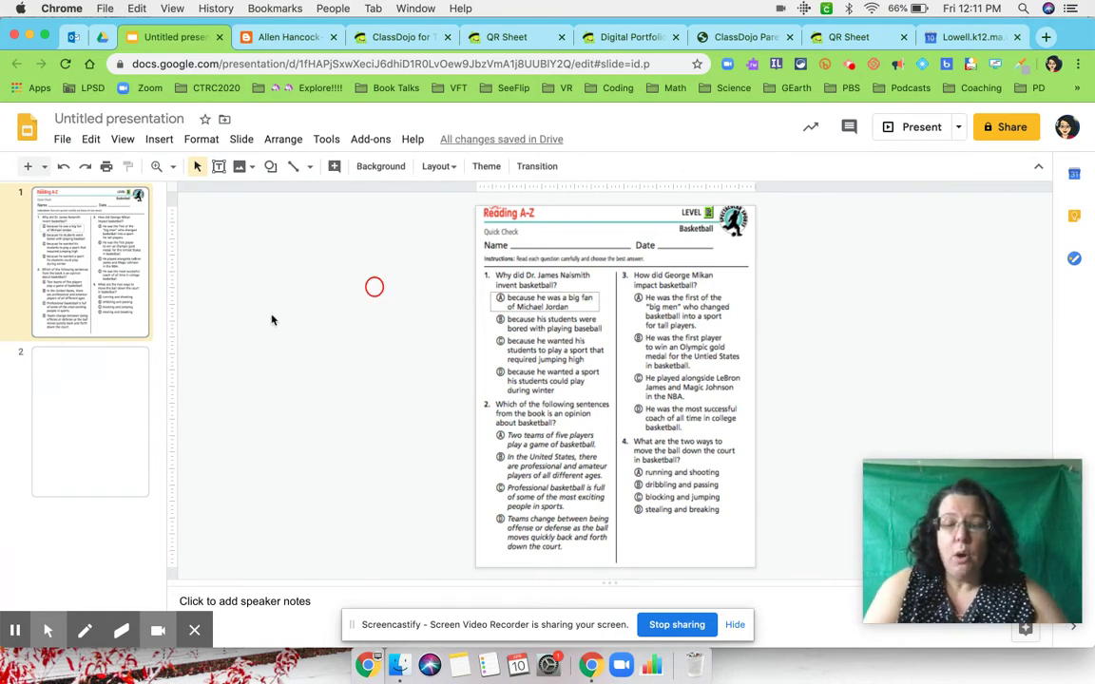
Delete the blank second slide.
click(76, 446)
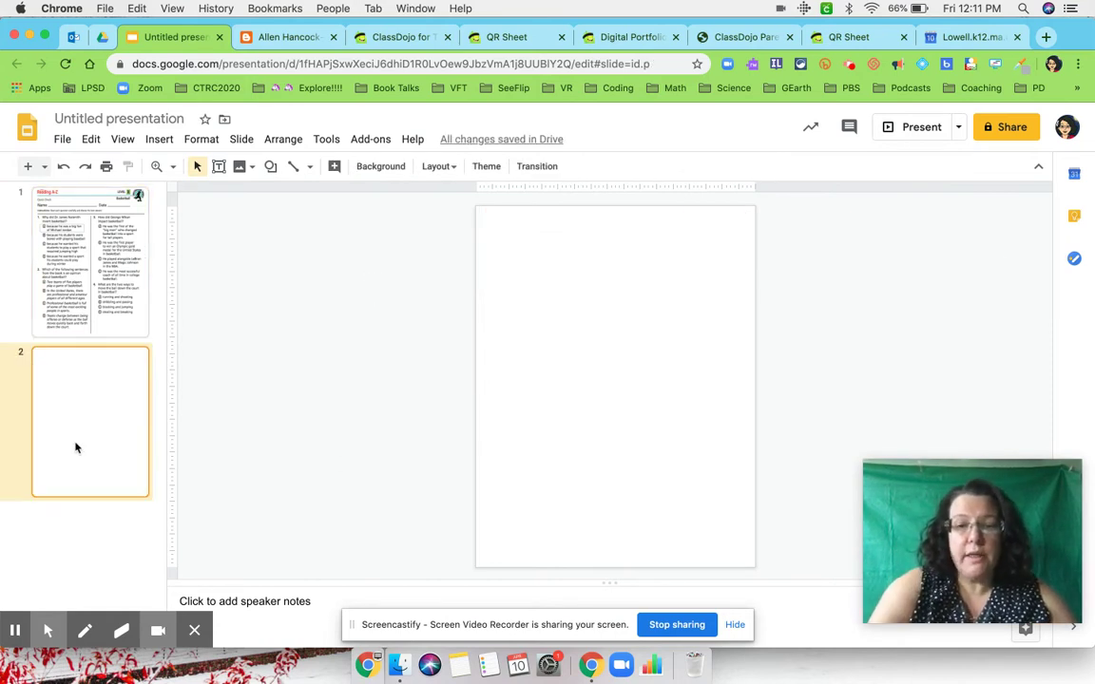
key(Delete)
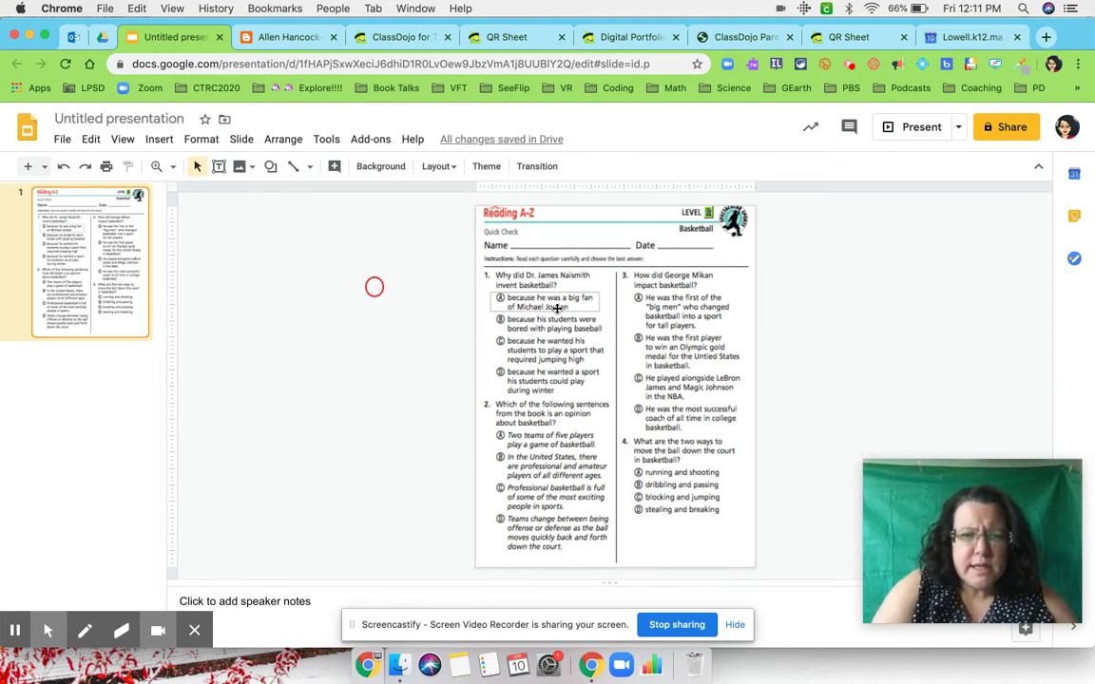
Copy the small red circle and arrange four circles in a vertical column beside the worksheet.
click(373, 286)
key(super+v)
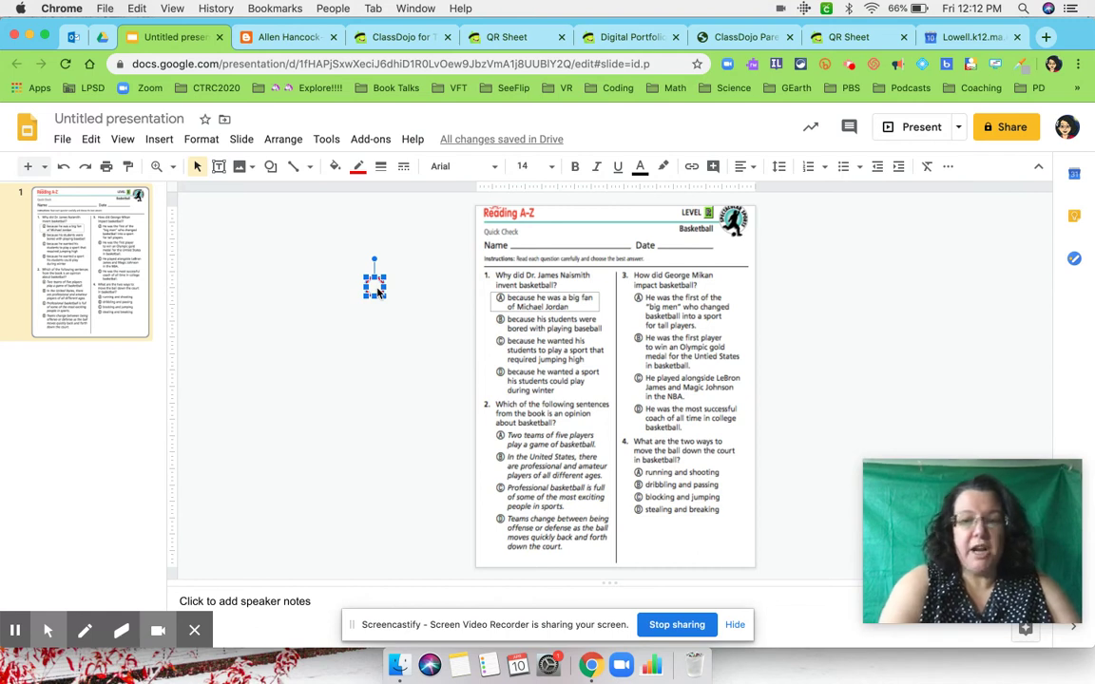
drag(378, 291, 385, 386)
key(super+z)
drag(384, 297, 379, 321)
key(super+z)
drag(384, 391, 380, 386)
drag(374, 287, 379, 285)
click(320, 346)
Add a text box above the red circles reading "Directions: Read through the worksheet and answer the questions.".
click(219, 166)
drag(212, 206, 414, 265)
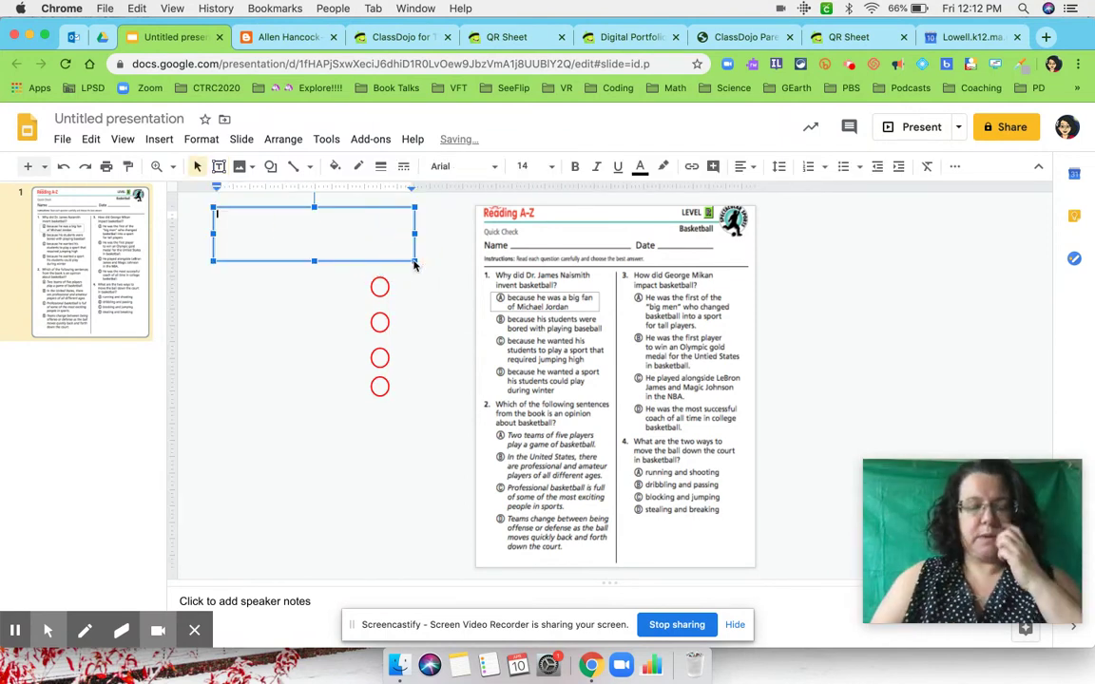
text(Directions: read)
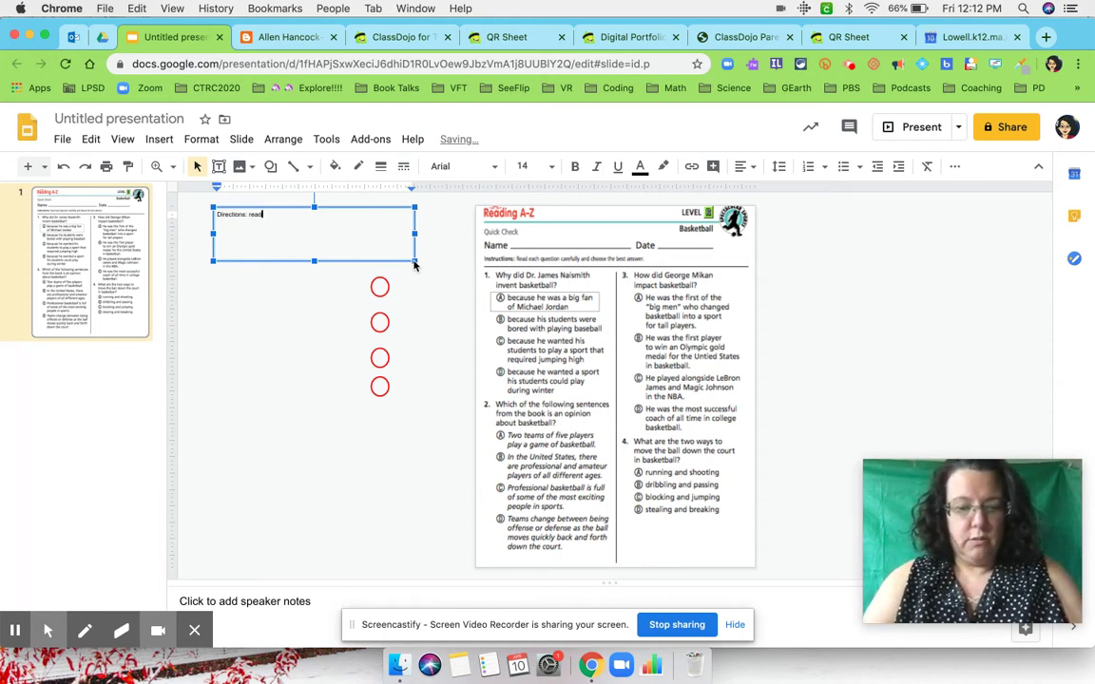
text( t)
key(BackSpace)
key(BackSpace)
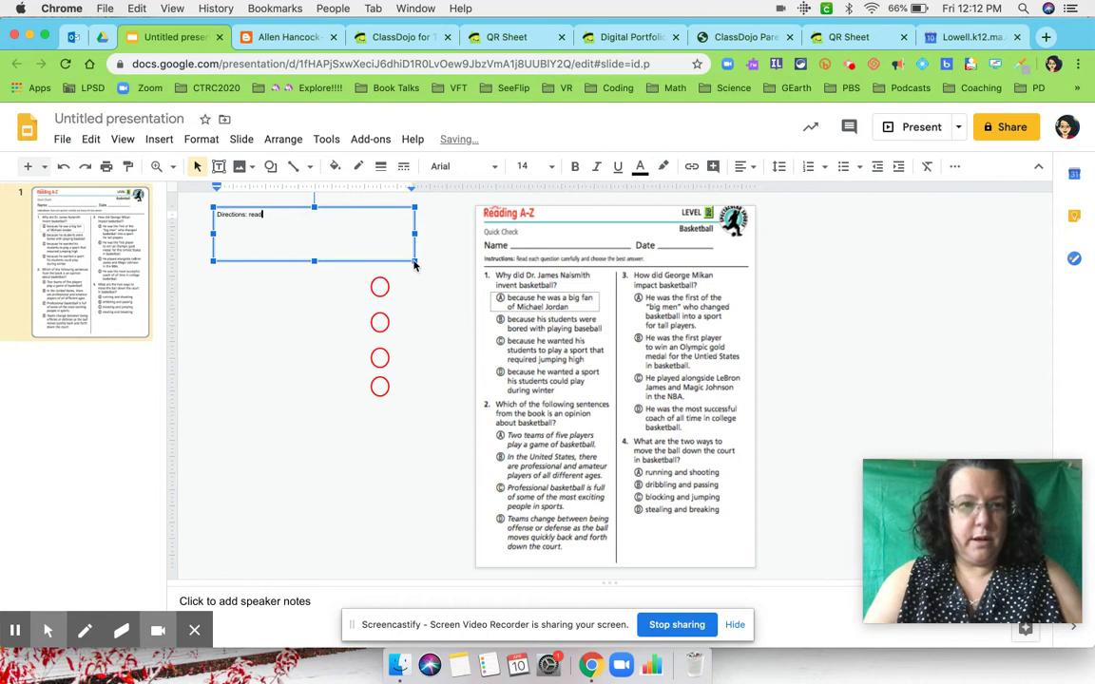
text(through)
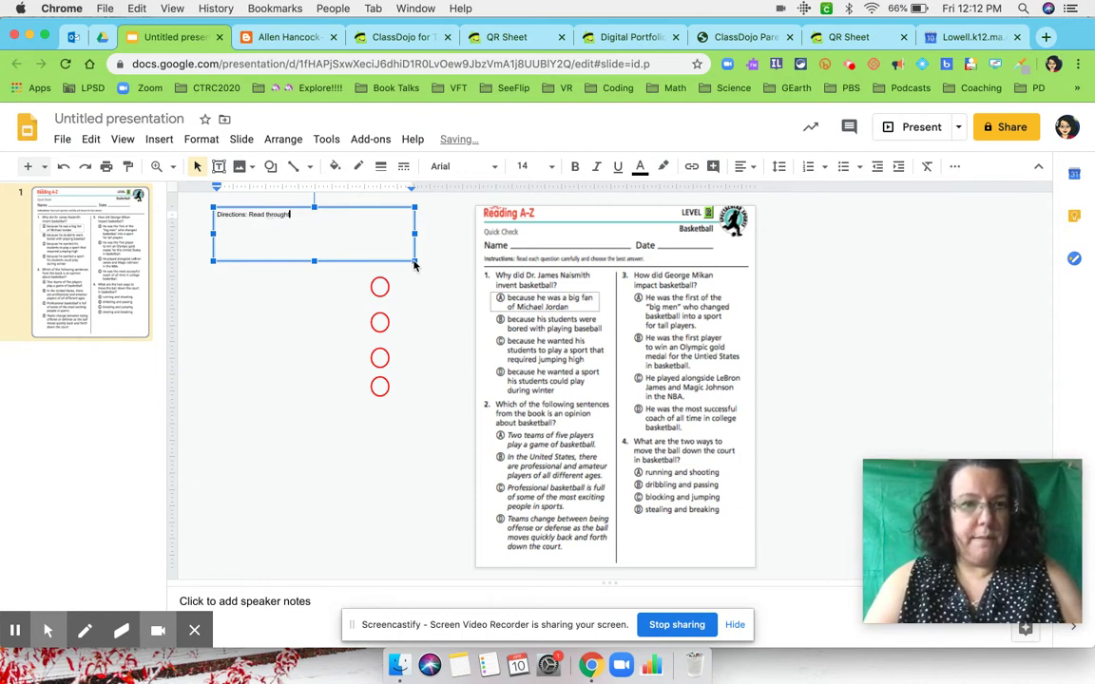
text(t the worksheets)
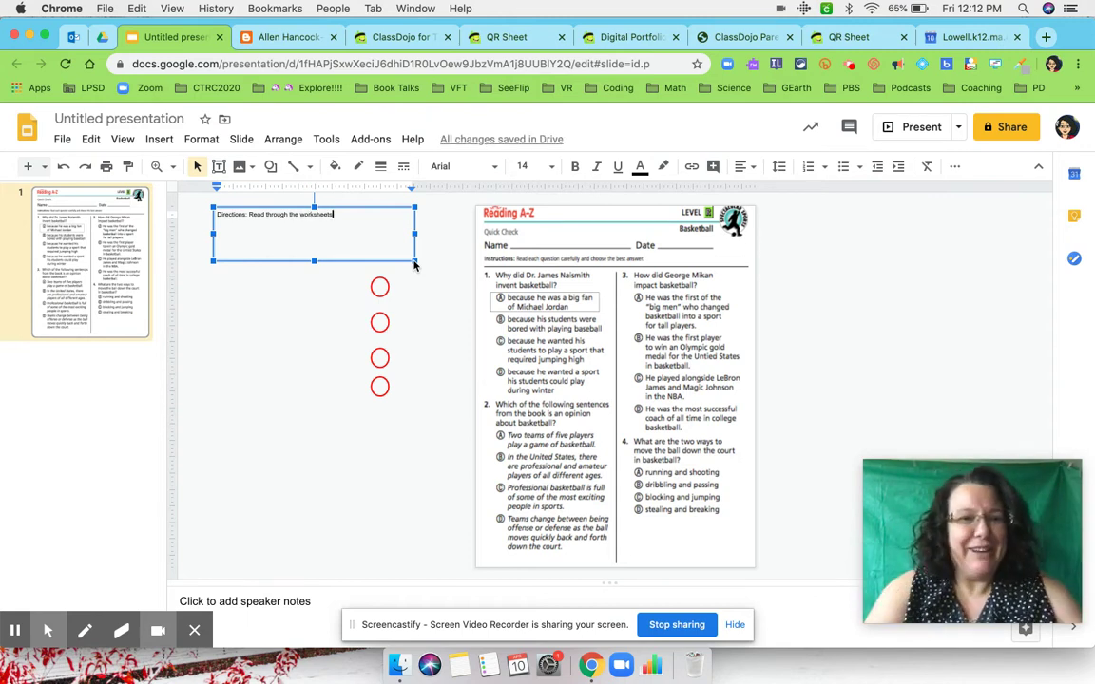
key(BackSpace)
text(and)
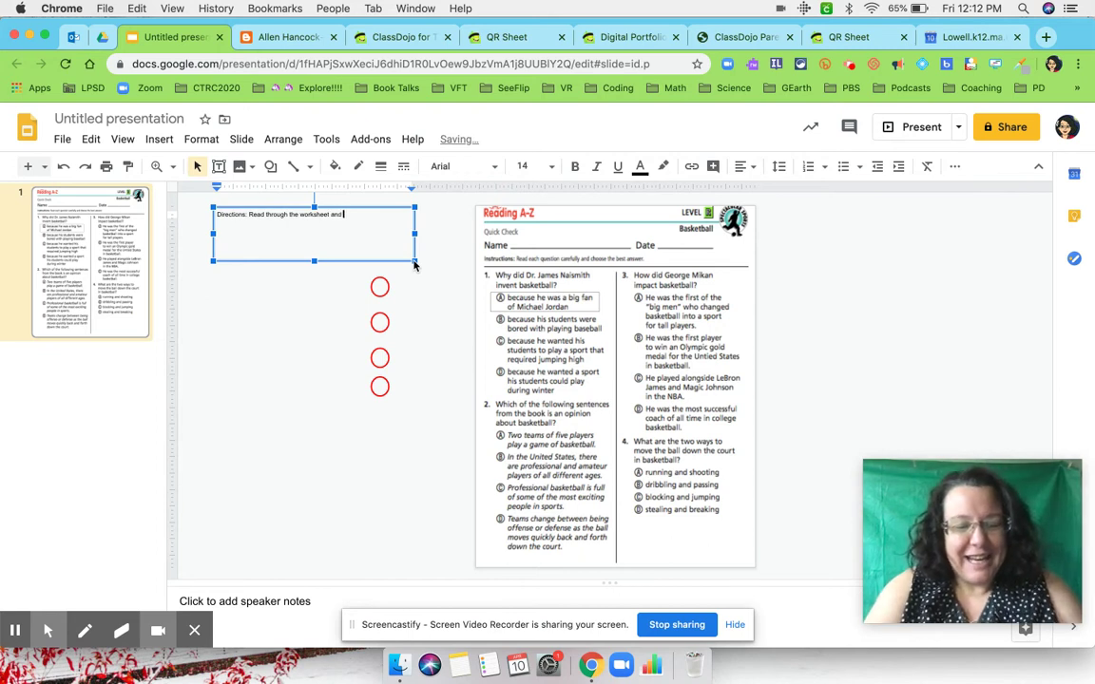
text( answer the w)
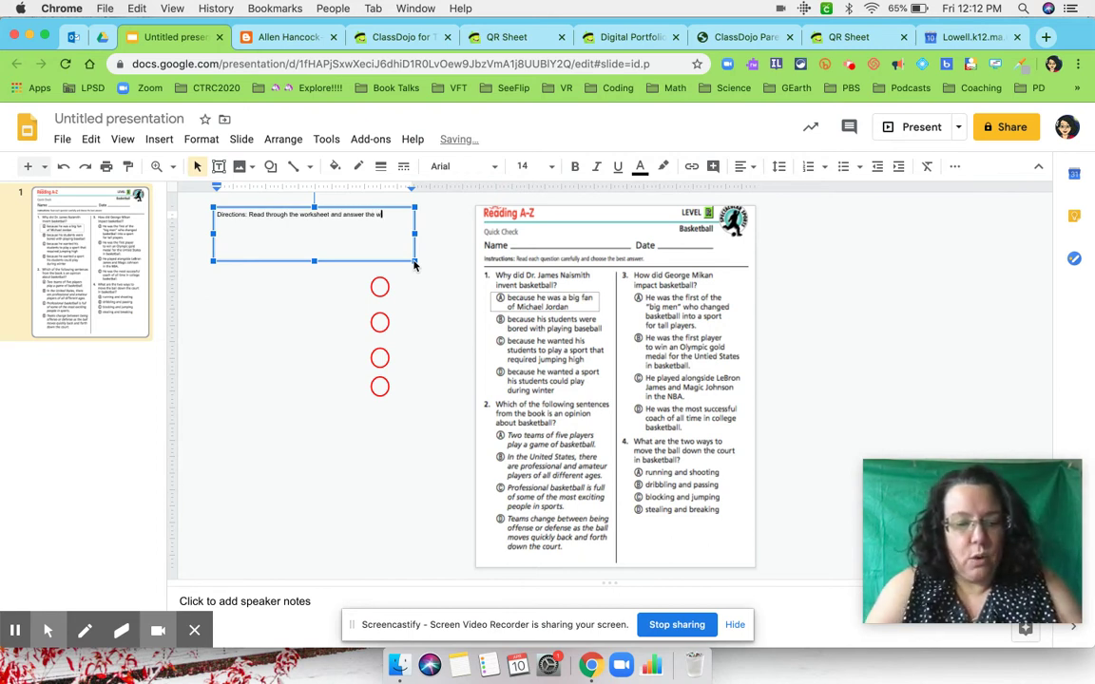
key(BackSpace)
text(questions.)
Continue the directions with "When you find the correct answer click on a red circle and drag it to the appropriate letter.".
key(Return)
text(when y)
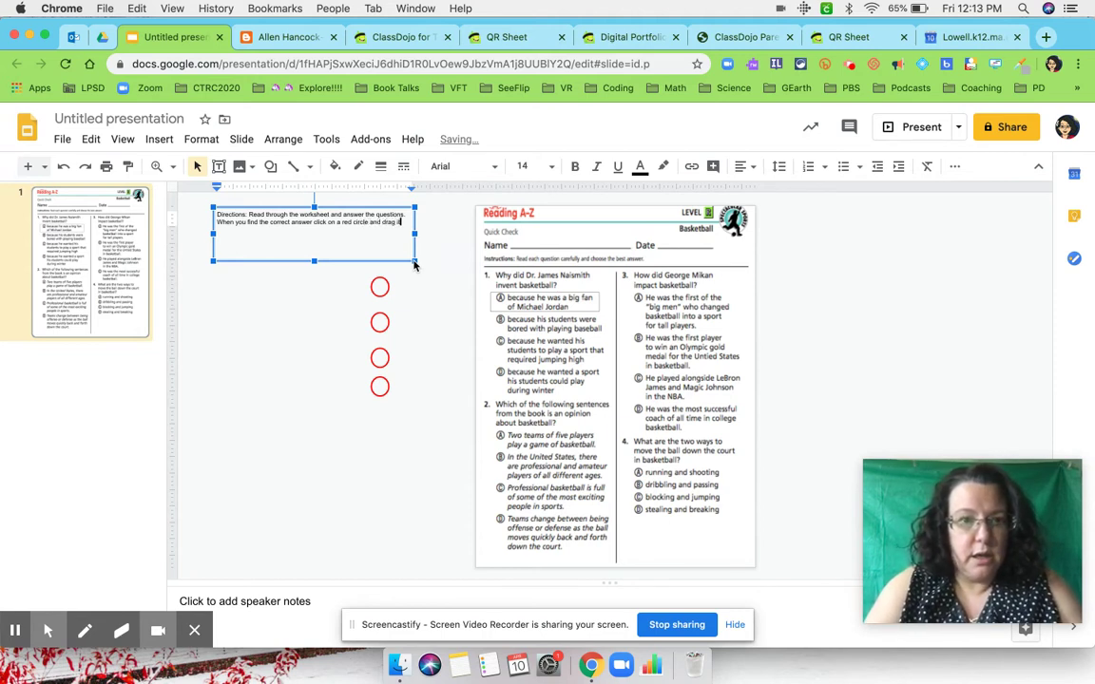
text(the appropriate lett)
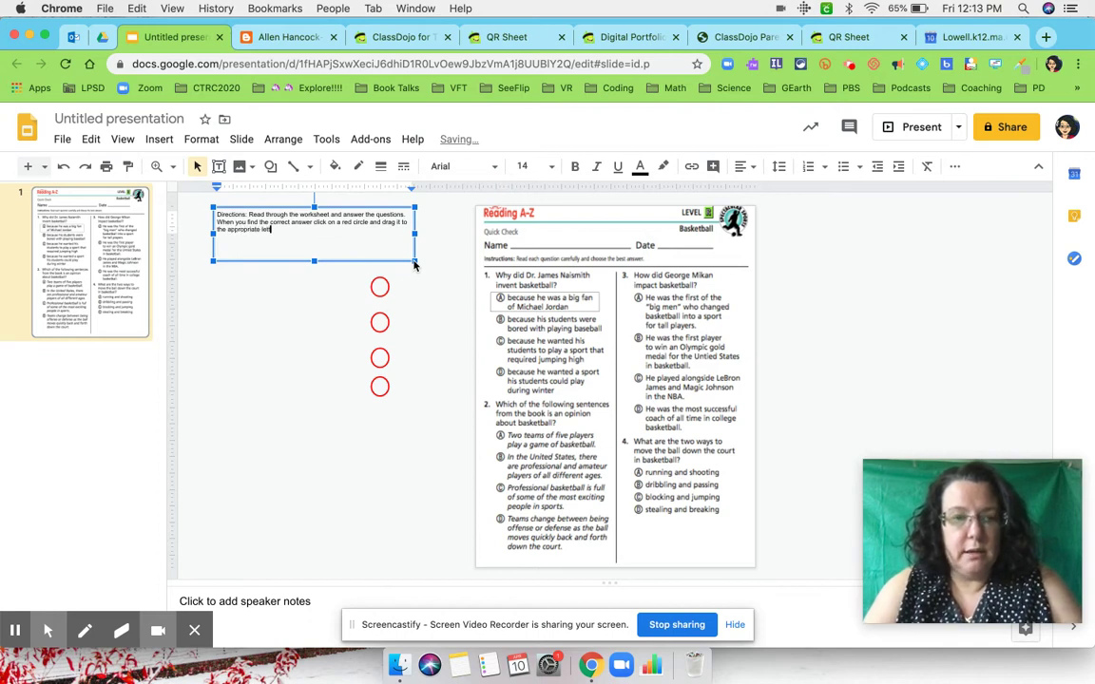
text(e)
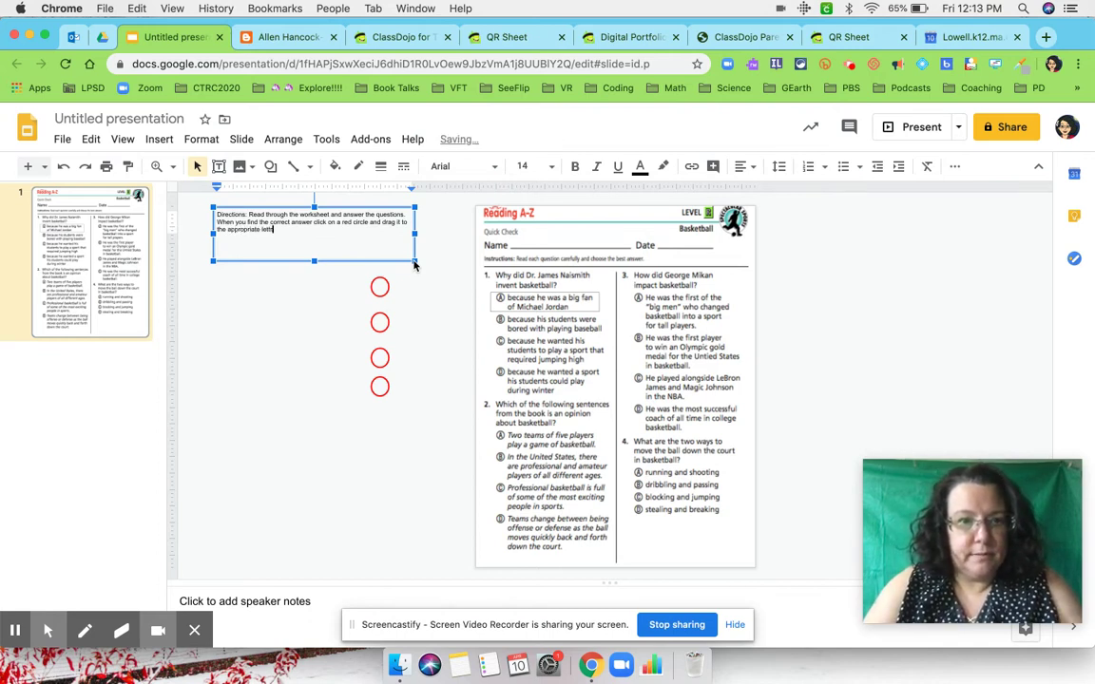
text(r.)
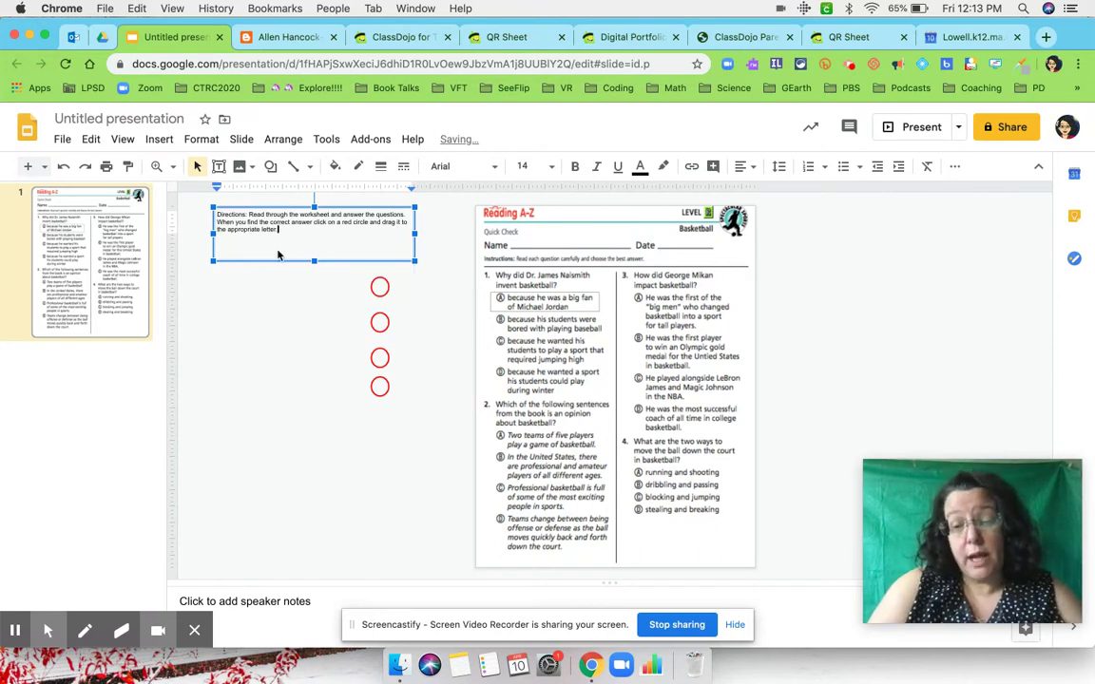
Format the directions text beside the worksheet in the Oswald font at size 24.
drag(284, 229, 196, 213)
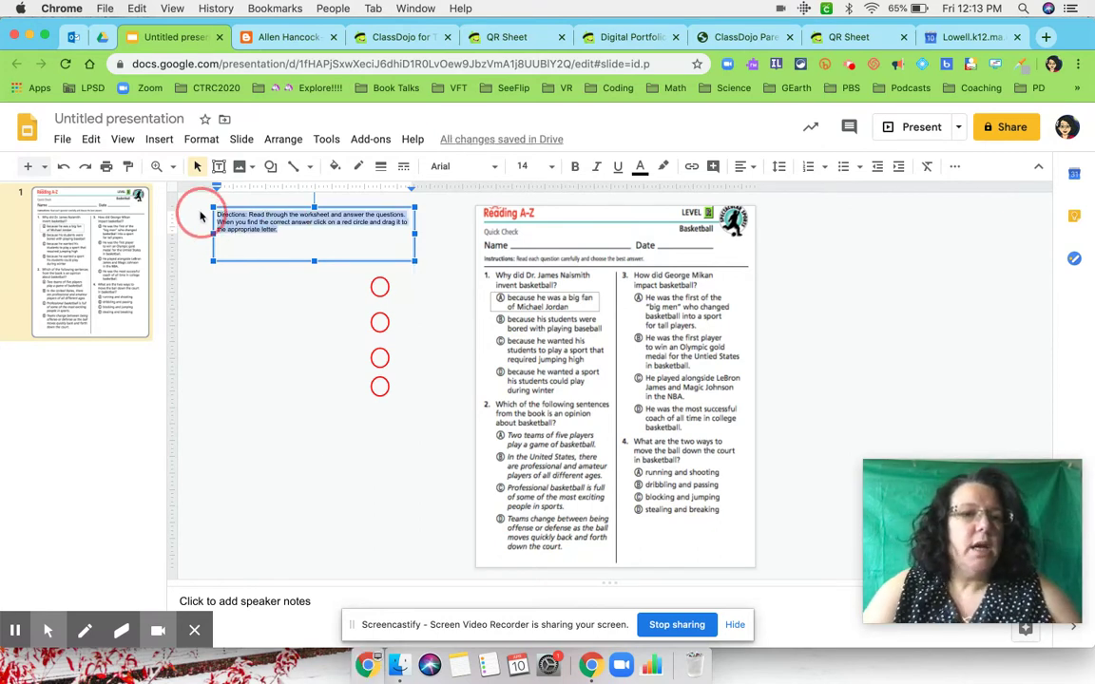
click(466, 166)
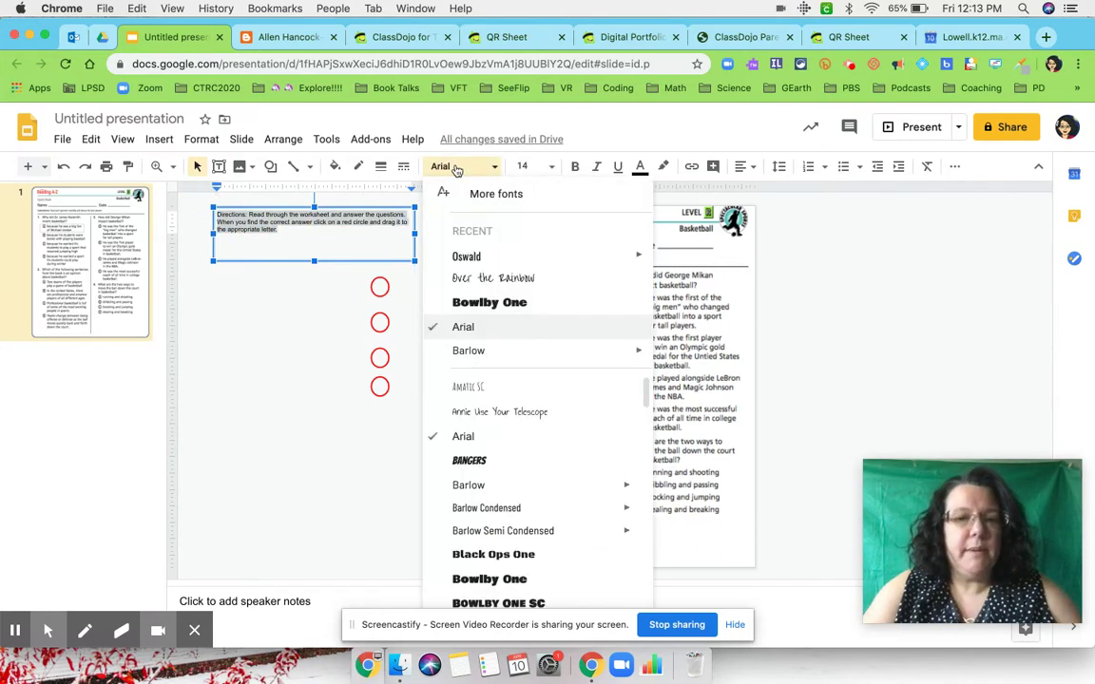
click(465, 254)
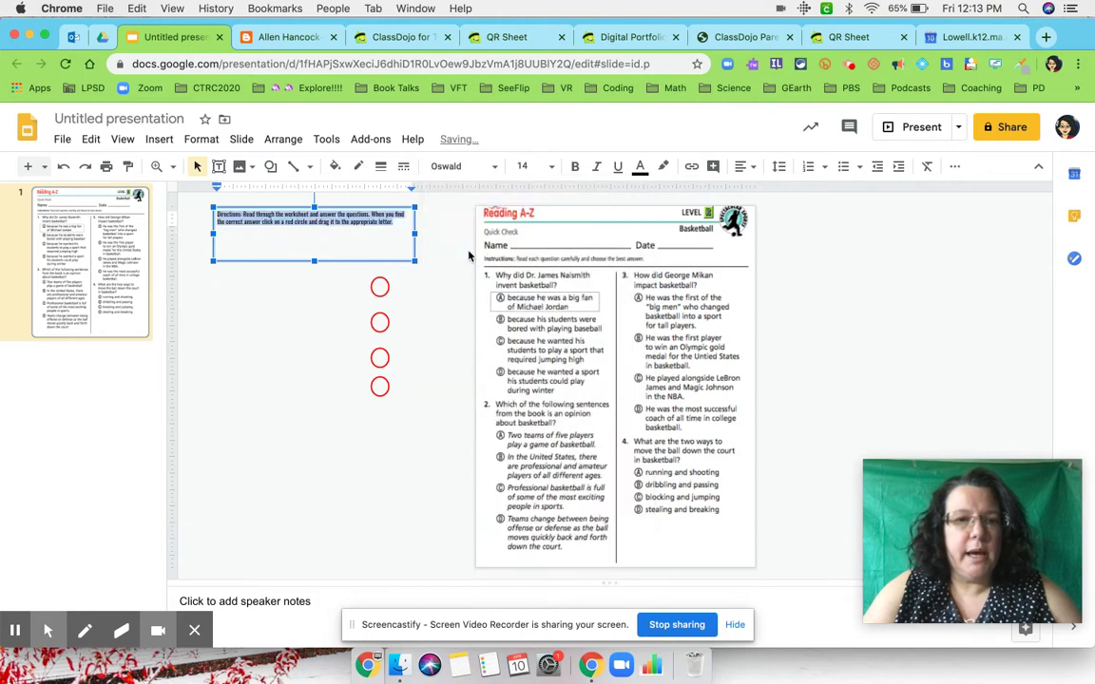
click(524, 167)
click(527, 389)
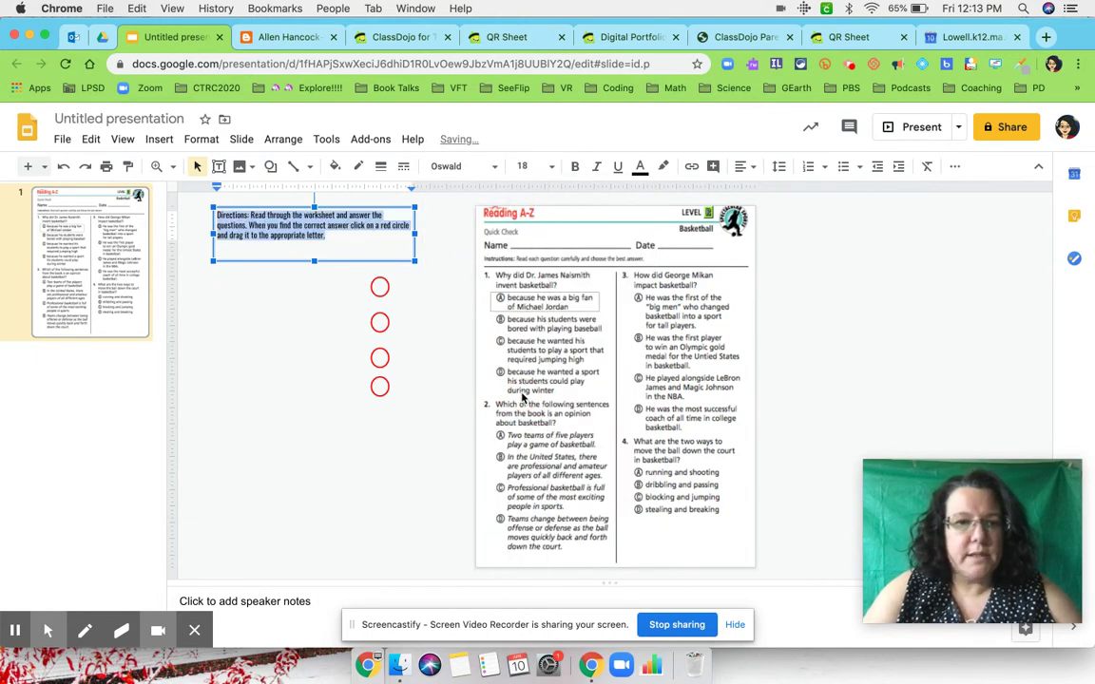
click(537, 164)
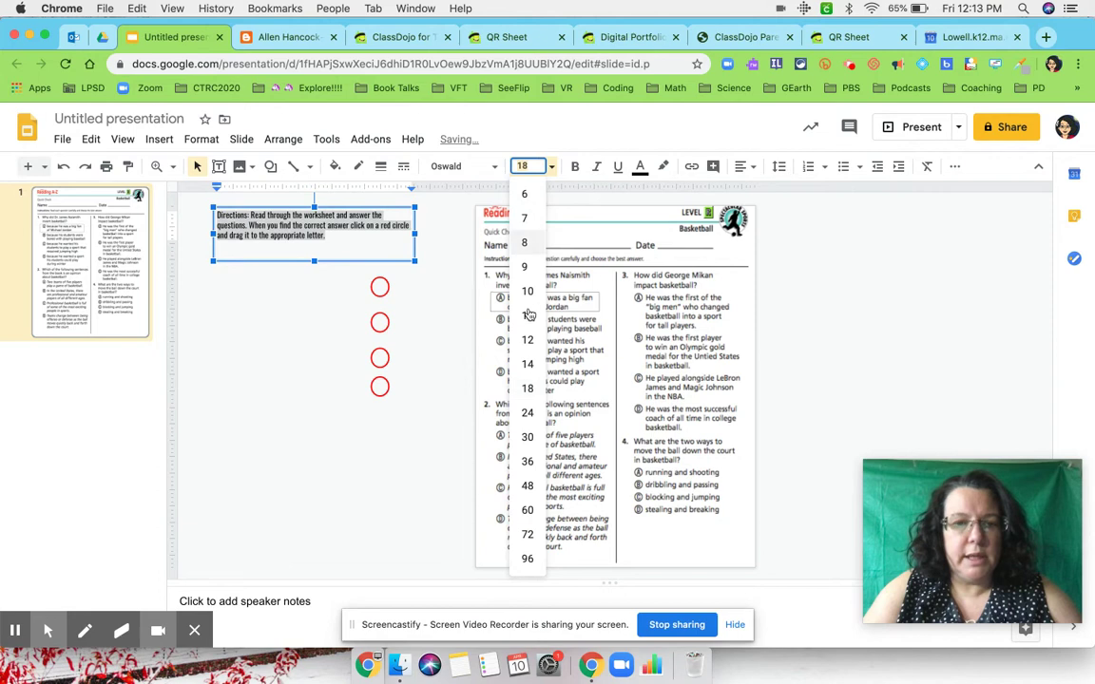
click(526, 459)
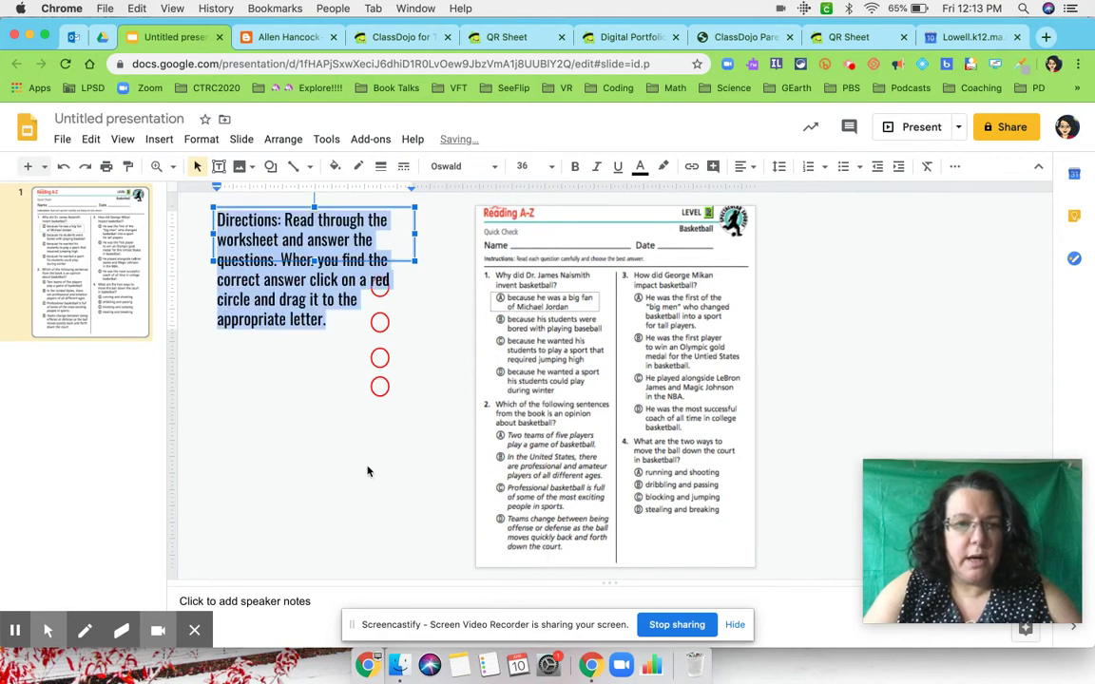
click(535, 166)
click(531, 415)
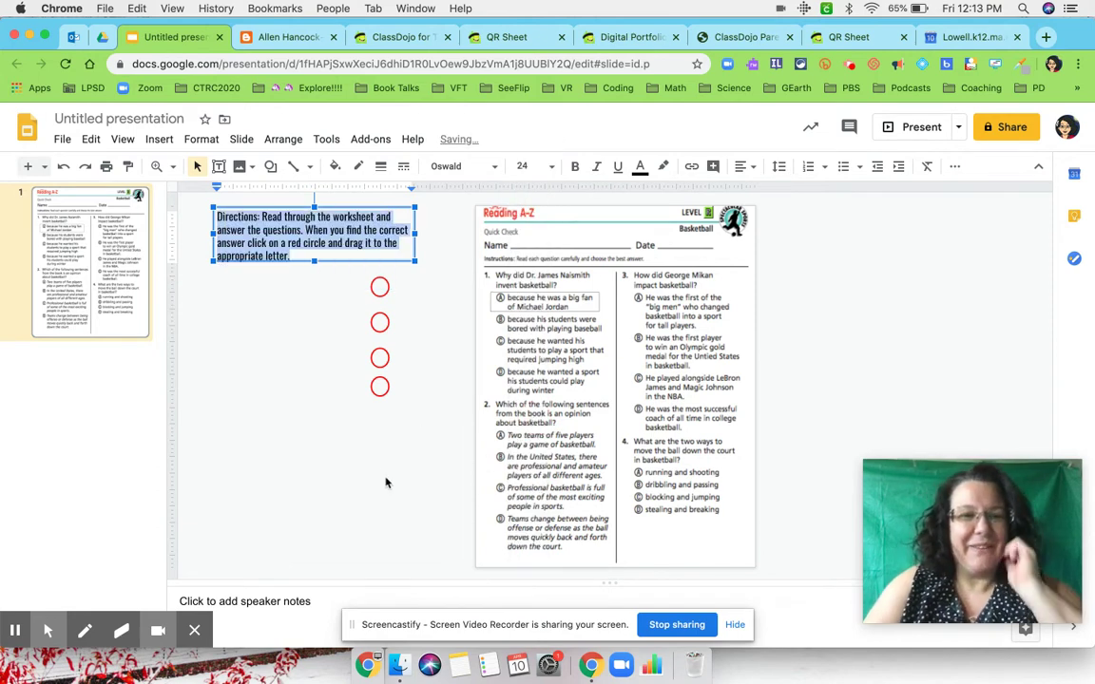
click(384, 482)
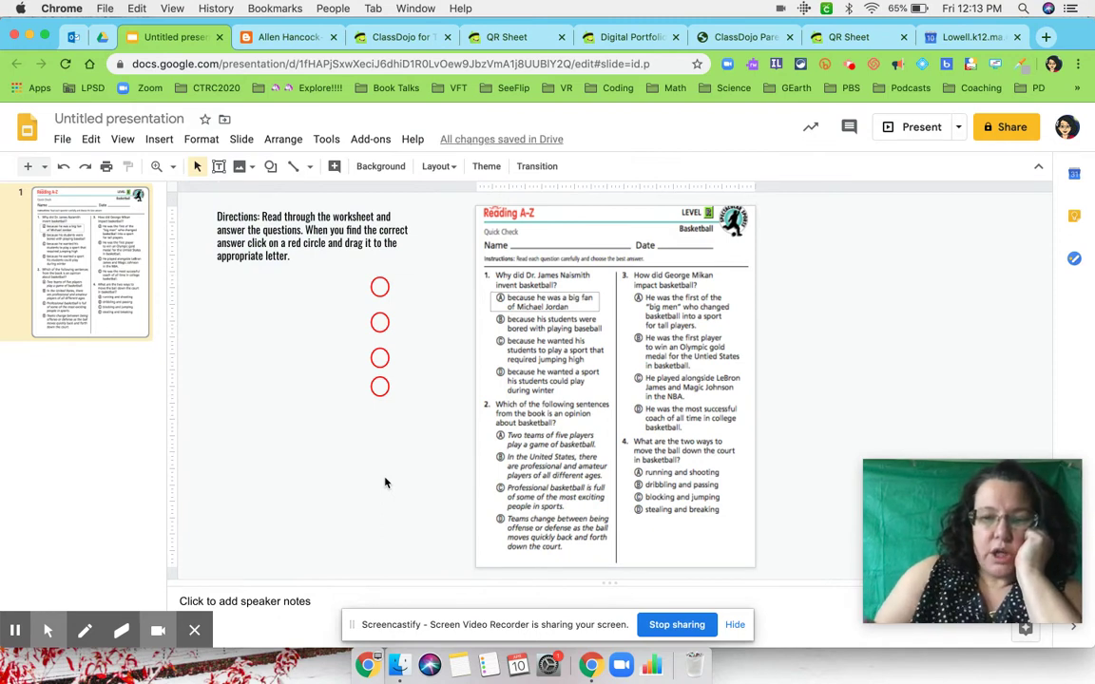
Rename the presentation "Drag and Drop Testing".
click(129, 116)
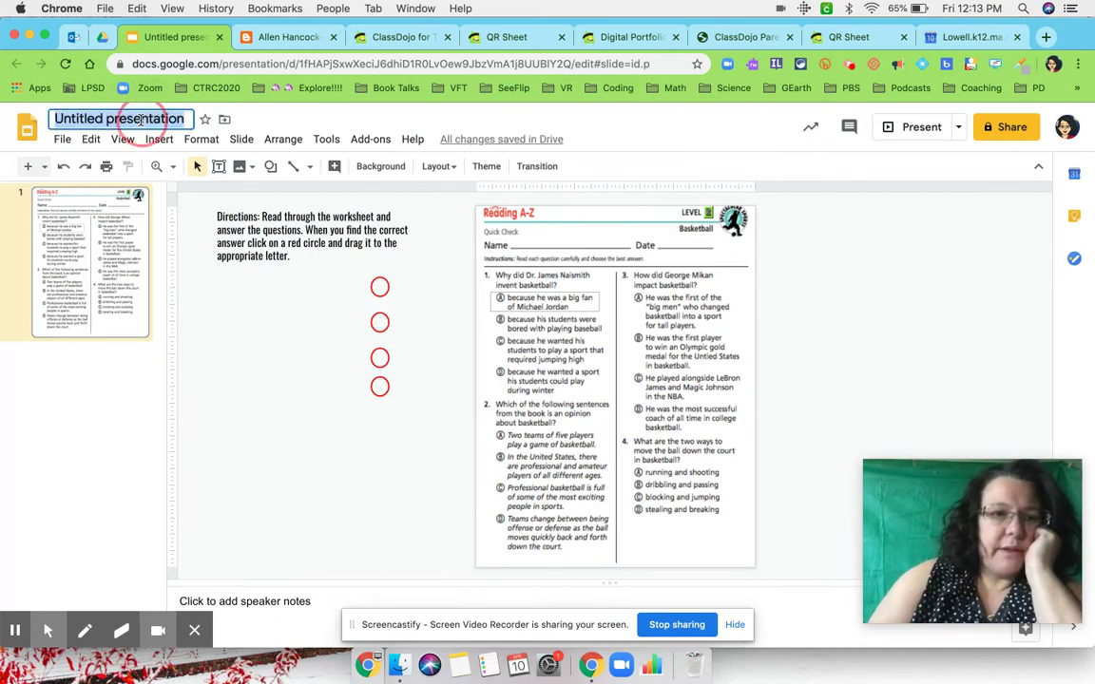
text(Drag and)
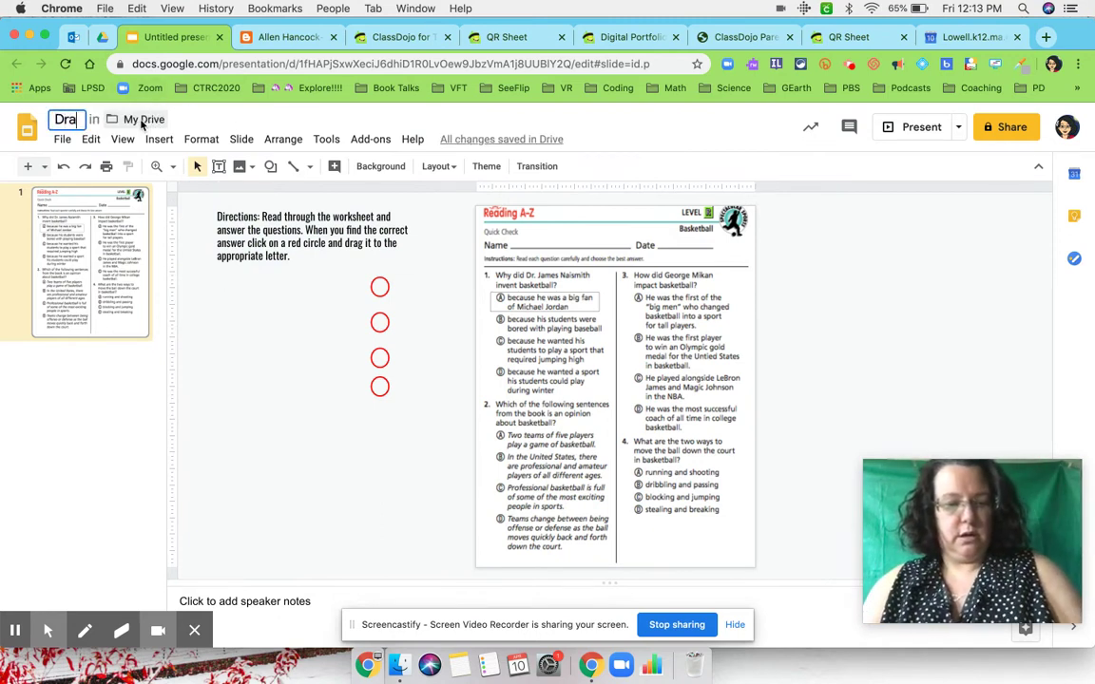
text(Dro)
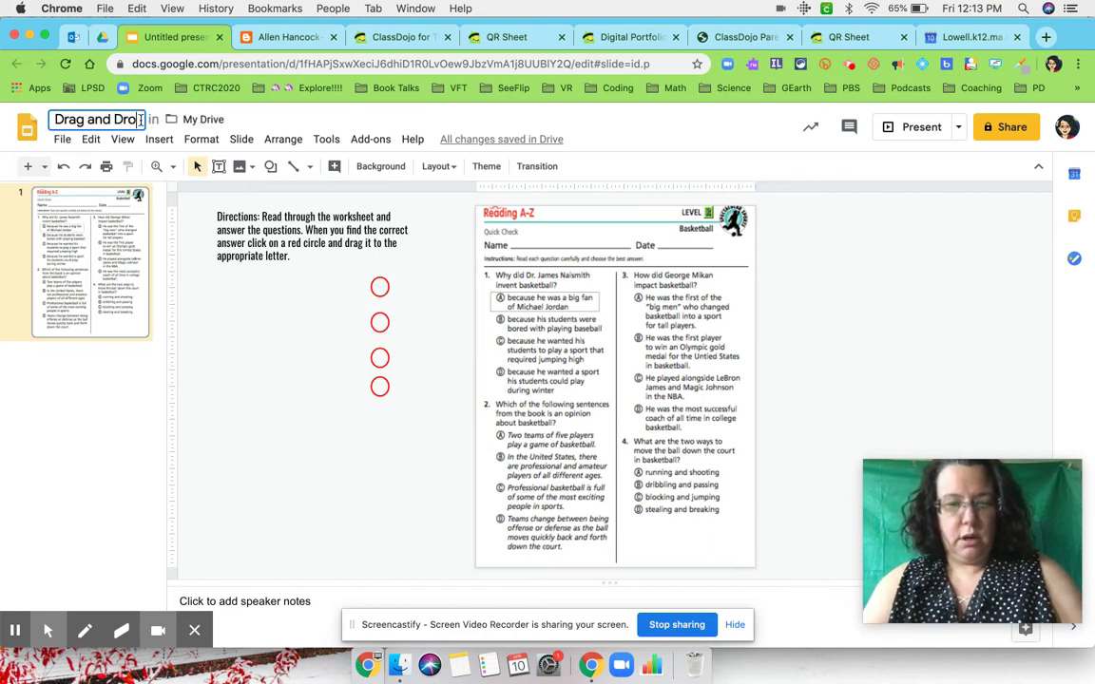
text(p Testing)
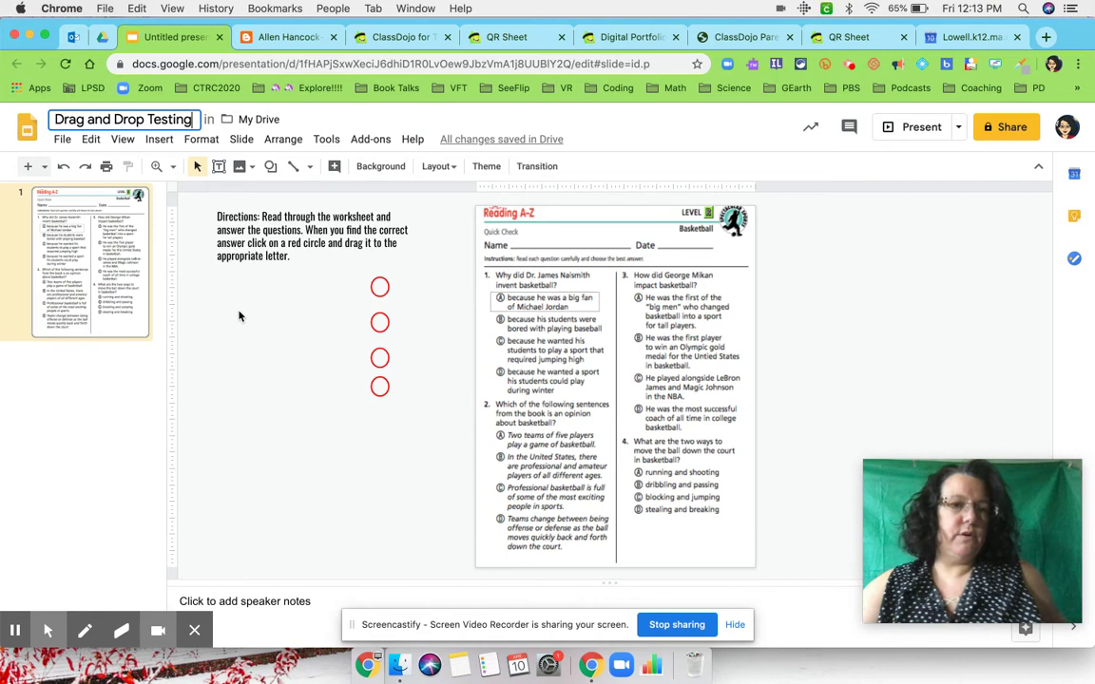
key(Return)
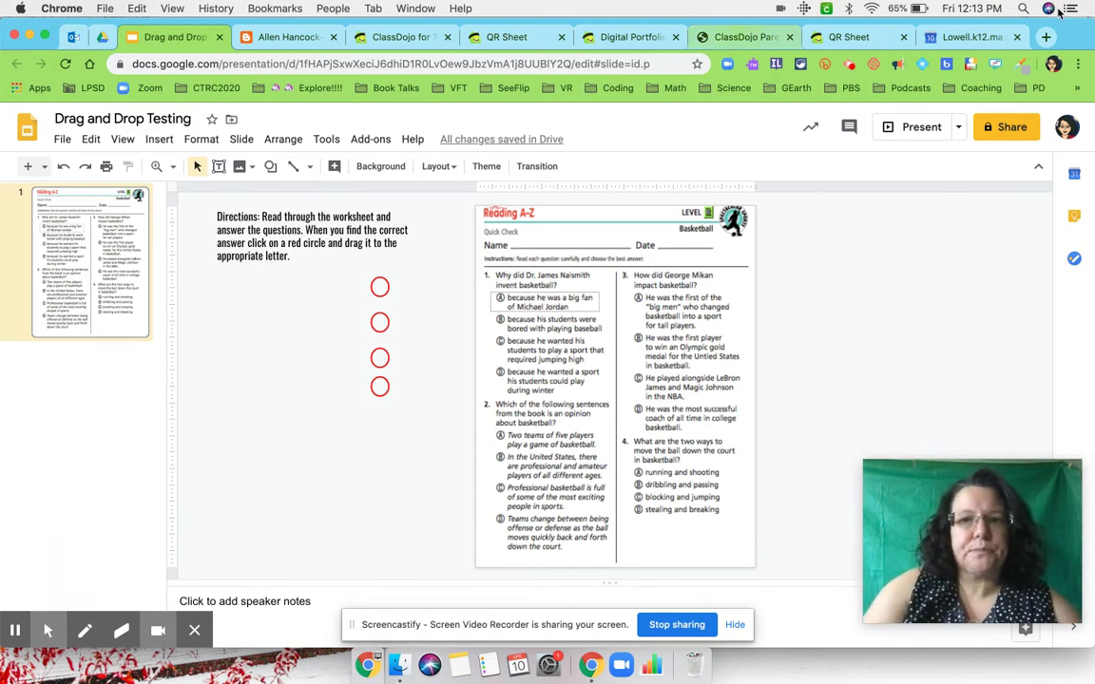
Open Google Classroom in a new browser tab and go to the classwork of the "Google Classroom: Beginner Session" class.
click(1046, 37)
text(classroom)
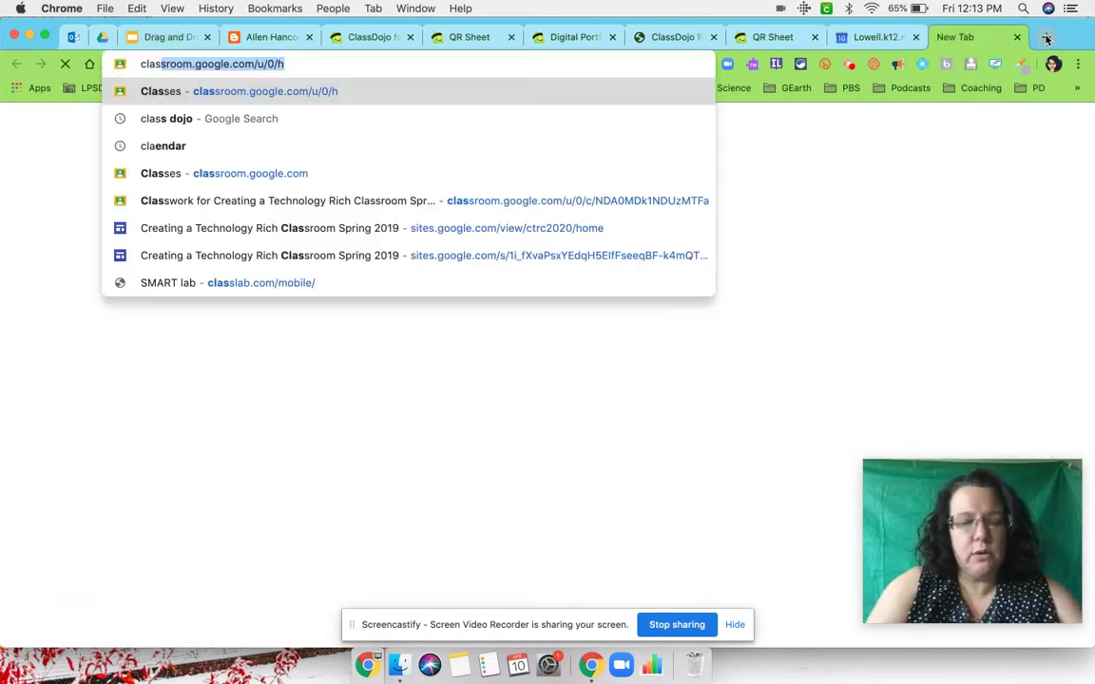
key(Return)
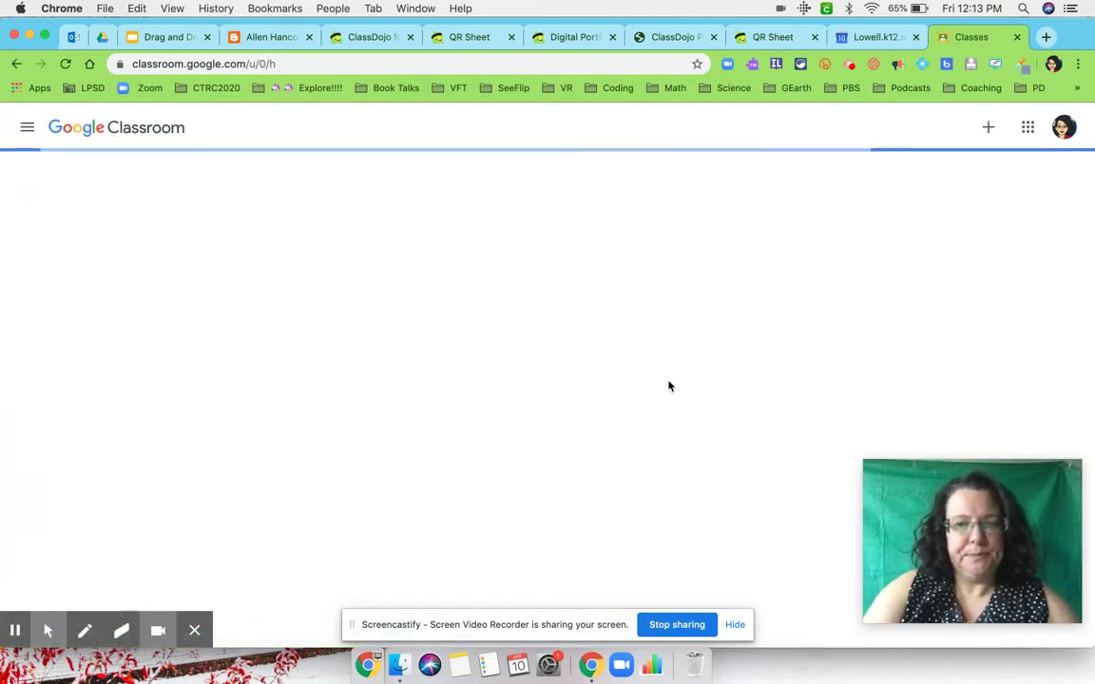
click(631, 196)
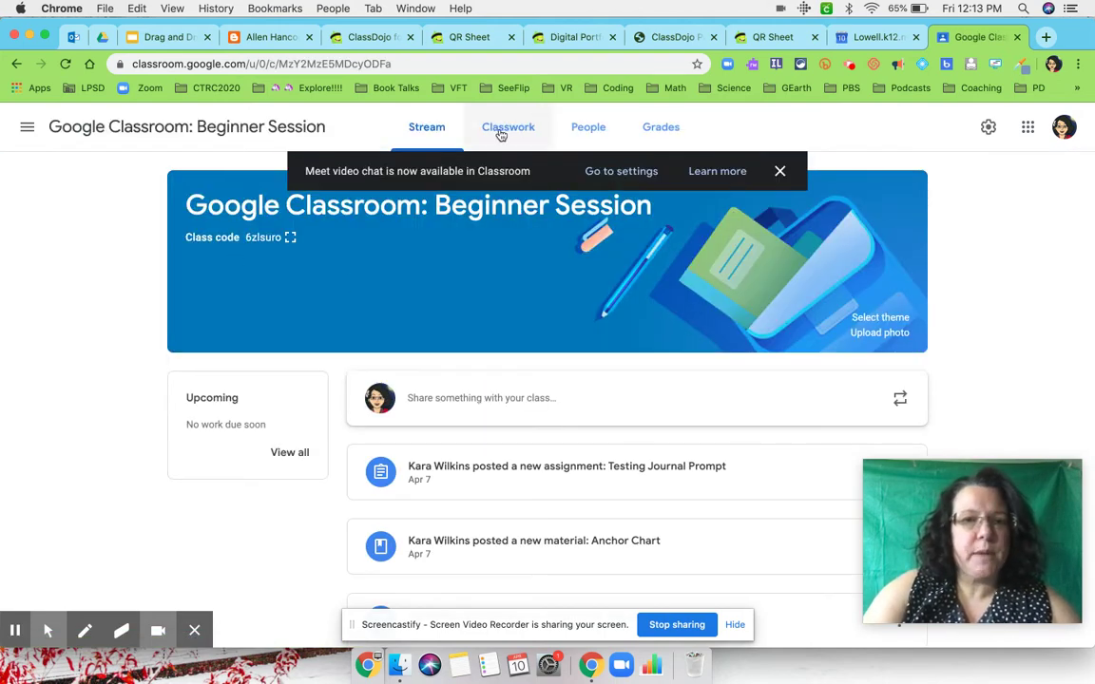
click(506, 127)
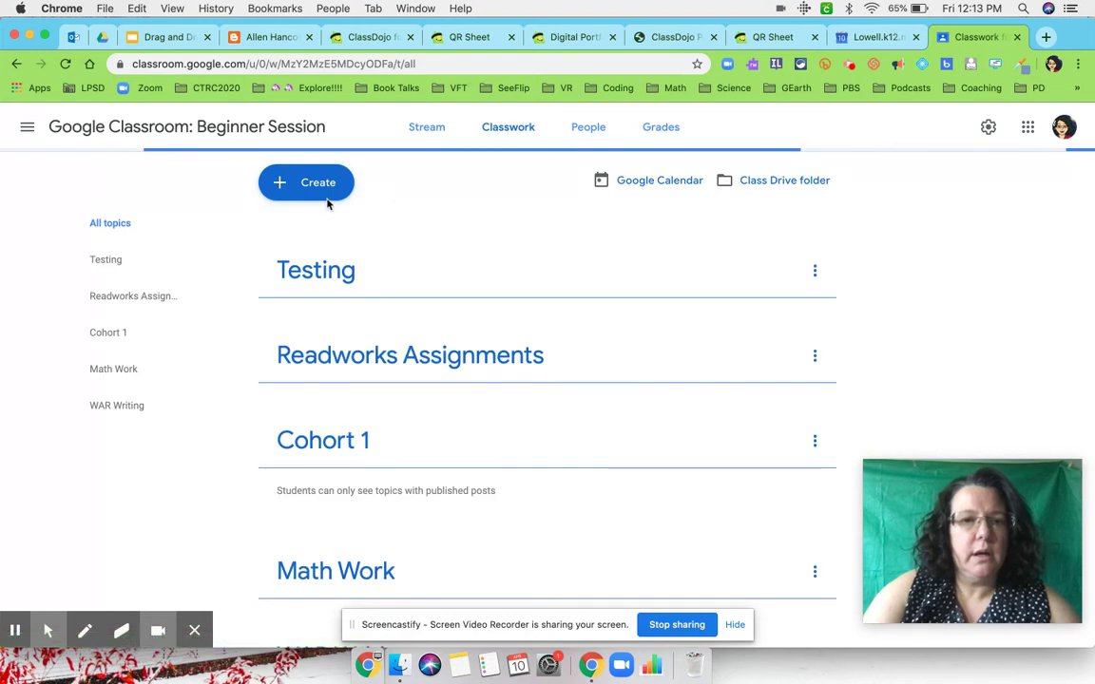
Create a new assignment titled "Drag and Drop Testing" in the class.
click(358, 189)
click(324, 226)
click(152, 188)
text(Drag and Dro)
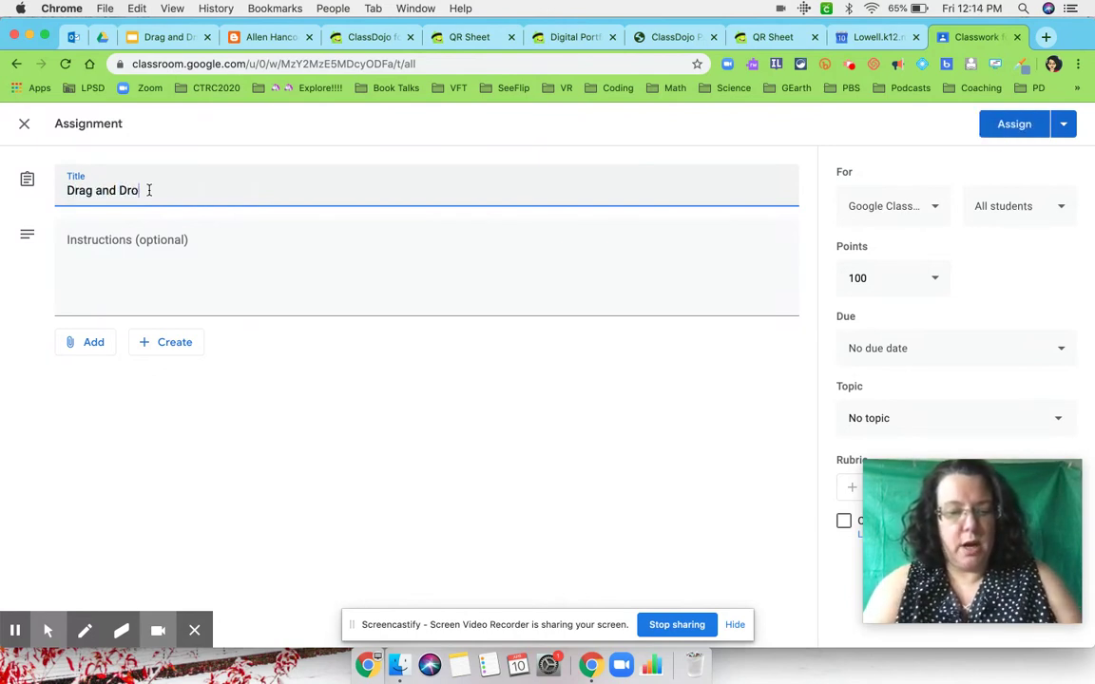
text(p Testing)
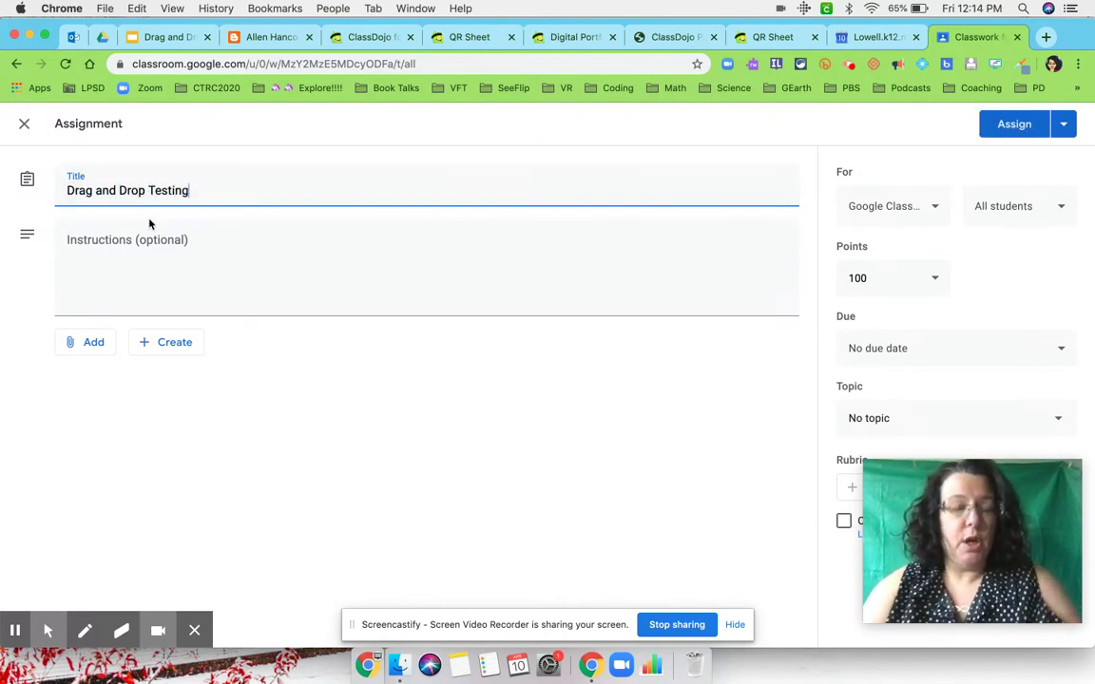
click(159, 243)
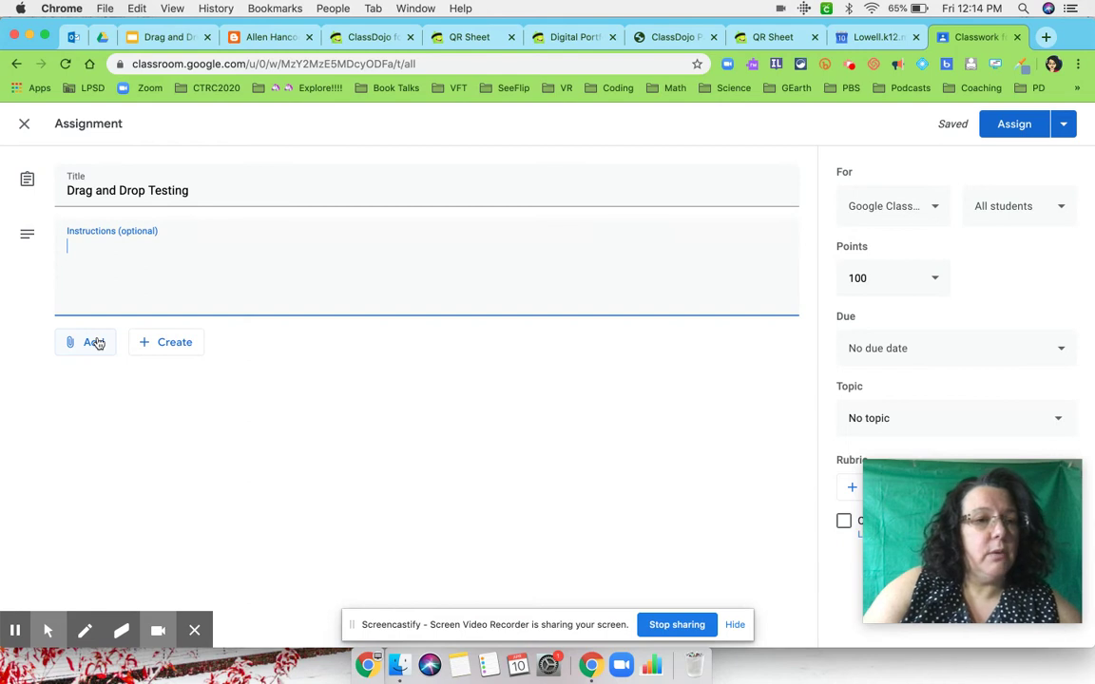
Attach the Drag and Drop Testing presentation from Google Drive to the assignment.
click(96, 343)
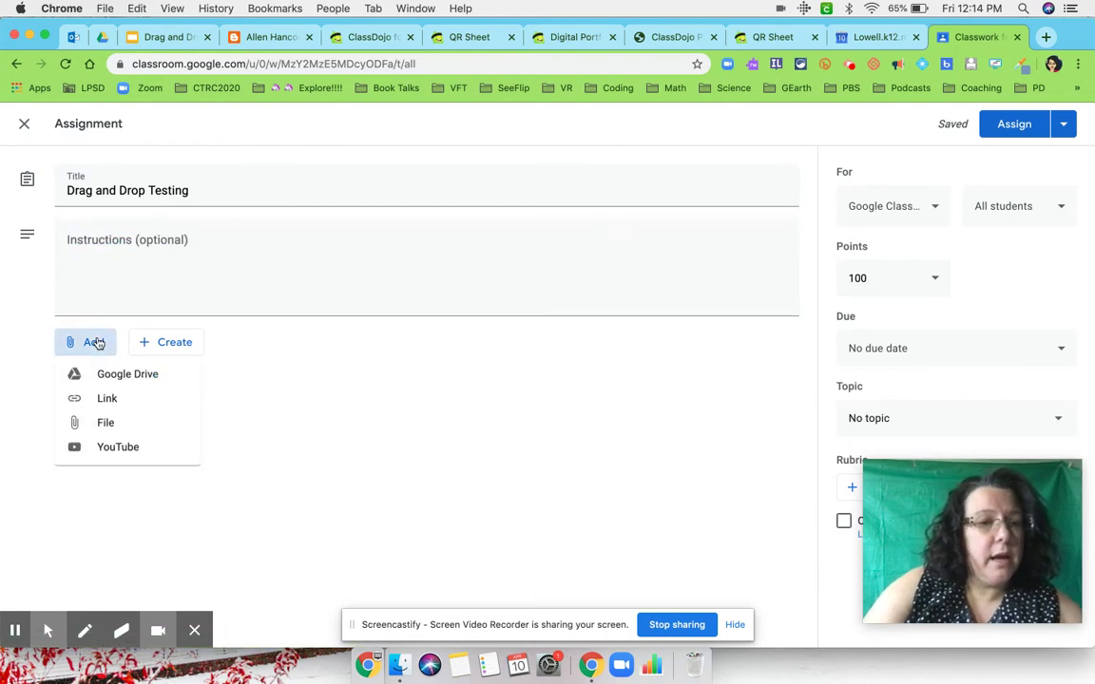
click(121, 373)
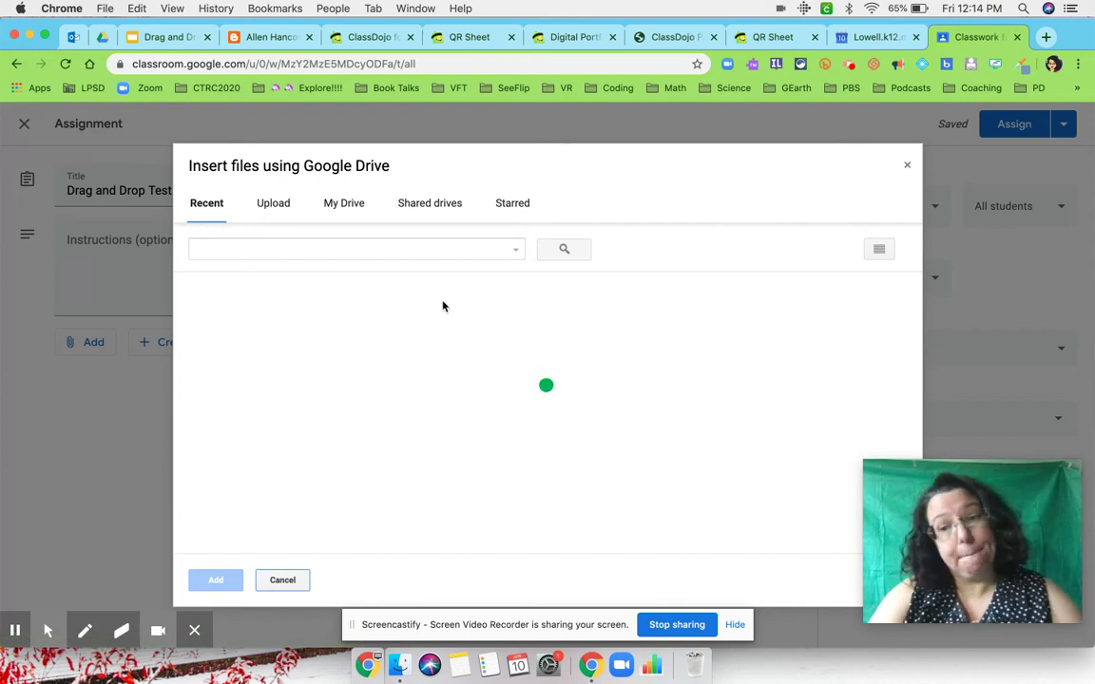
click(269, 385)
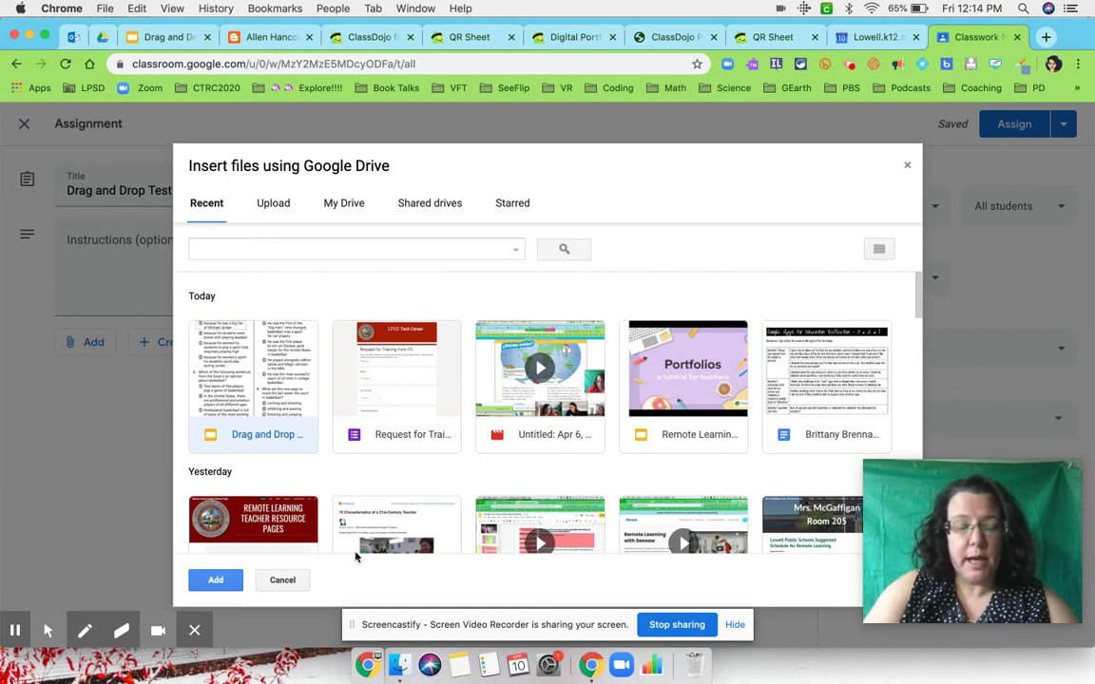
click(214, 581)
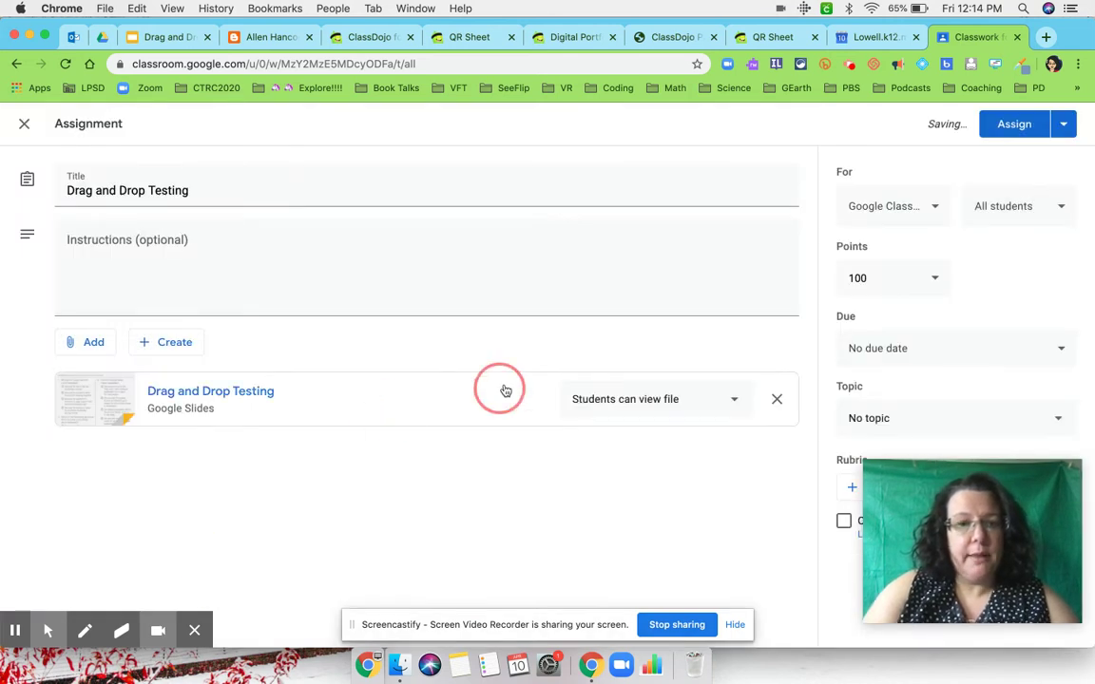
Set the attached slides to make a copy for each student and assign the work to the class.
click(689, 401)
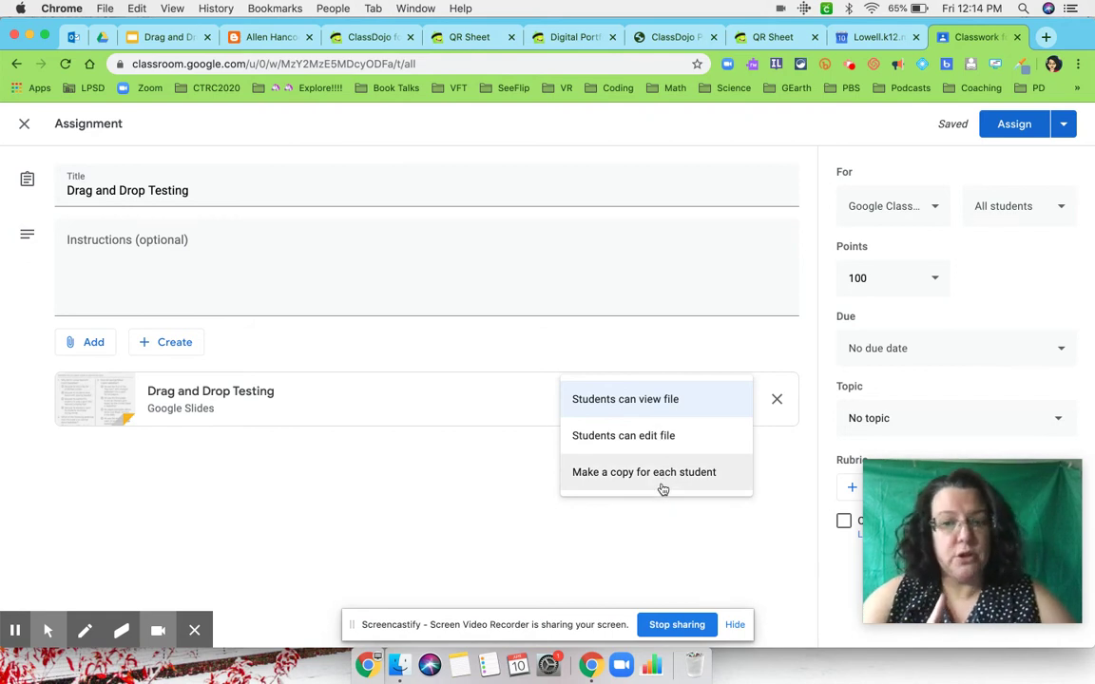
click(664, 475)
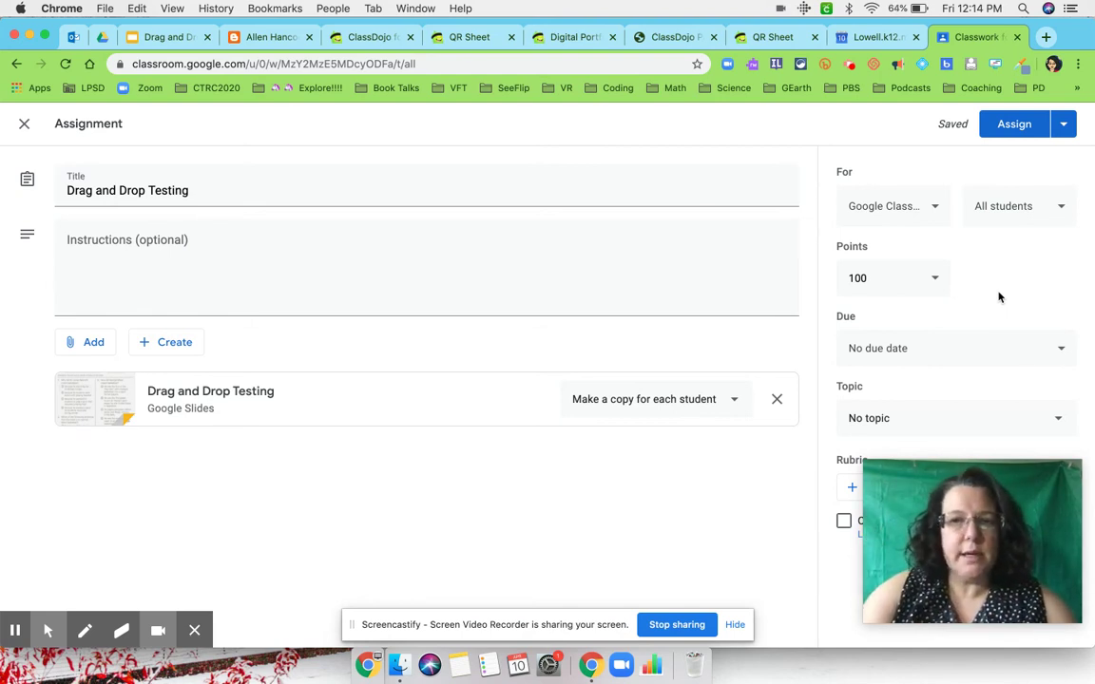
click(1006, 128)
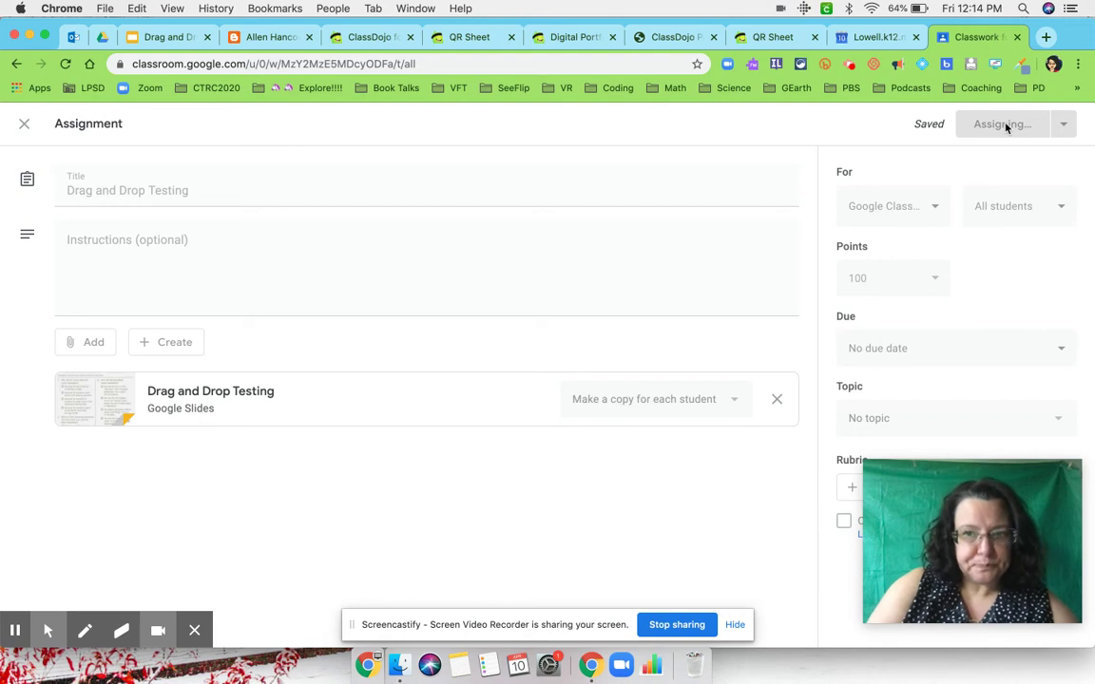
Switch to the student's Chrome profile and open the classwork list of the Beginner Session class.
click(1053, 64)
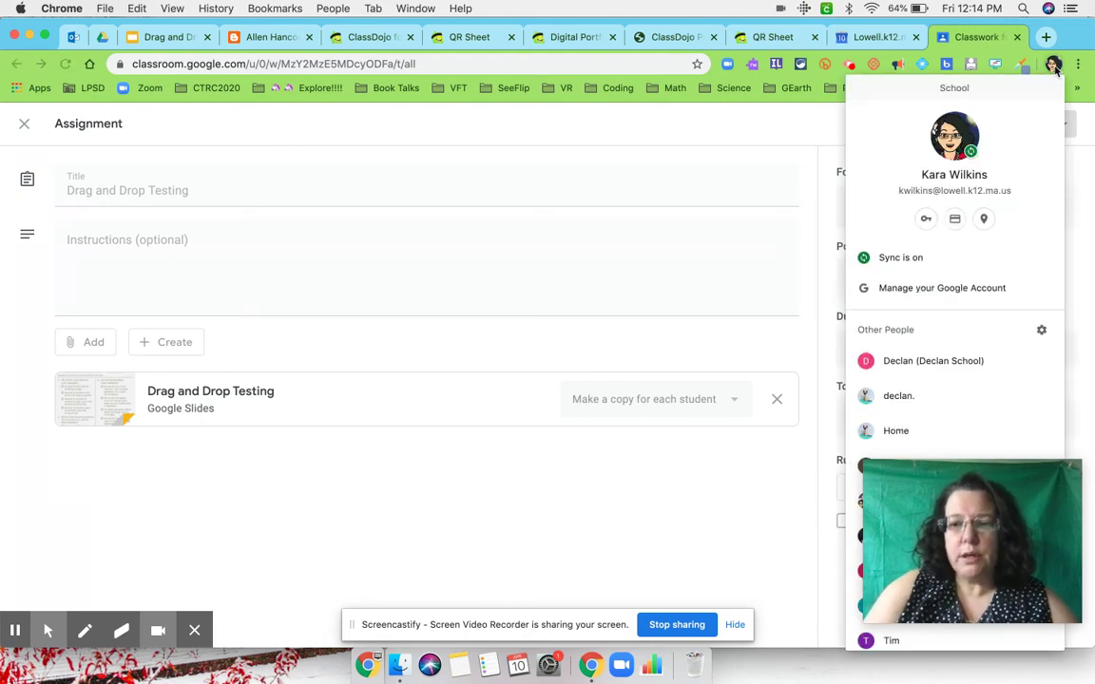
click(323, 8)
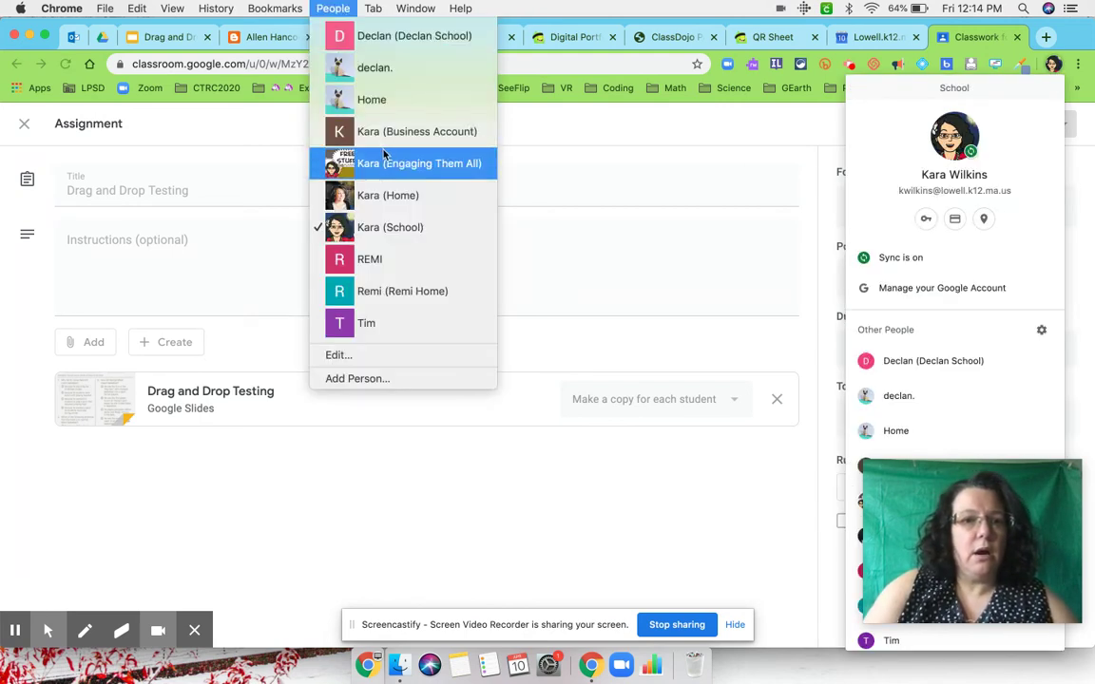
click(380, 259)
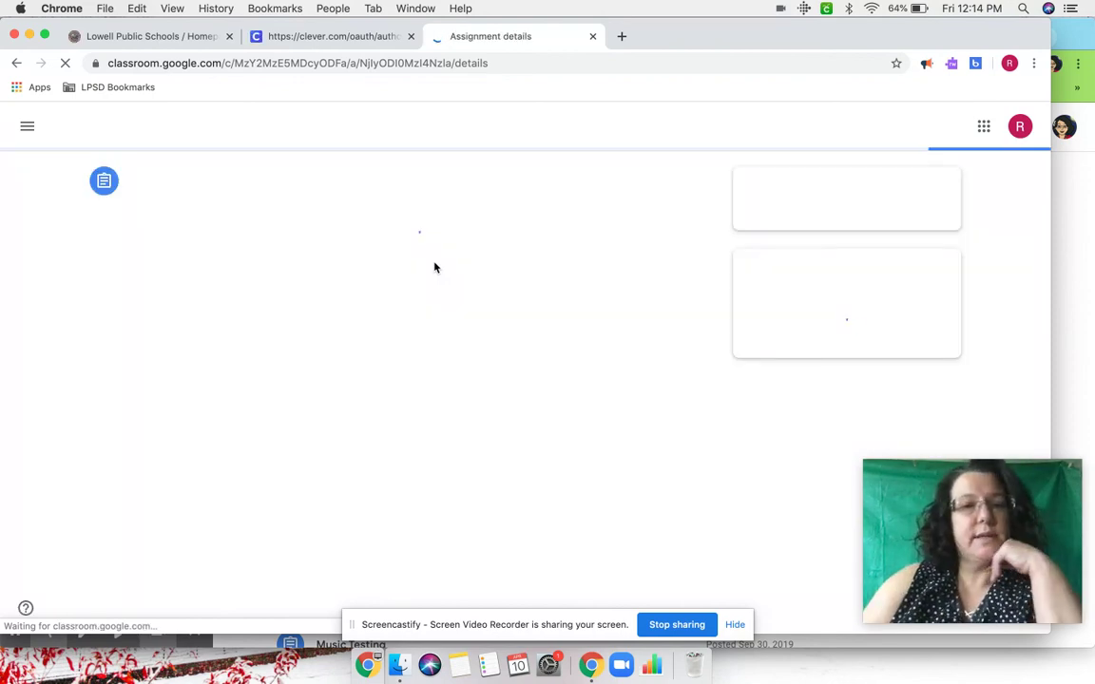
click(147, 133)
click(525, 134)
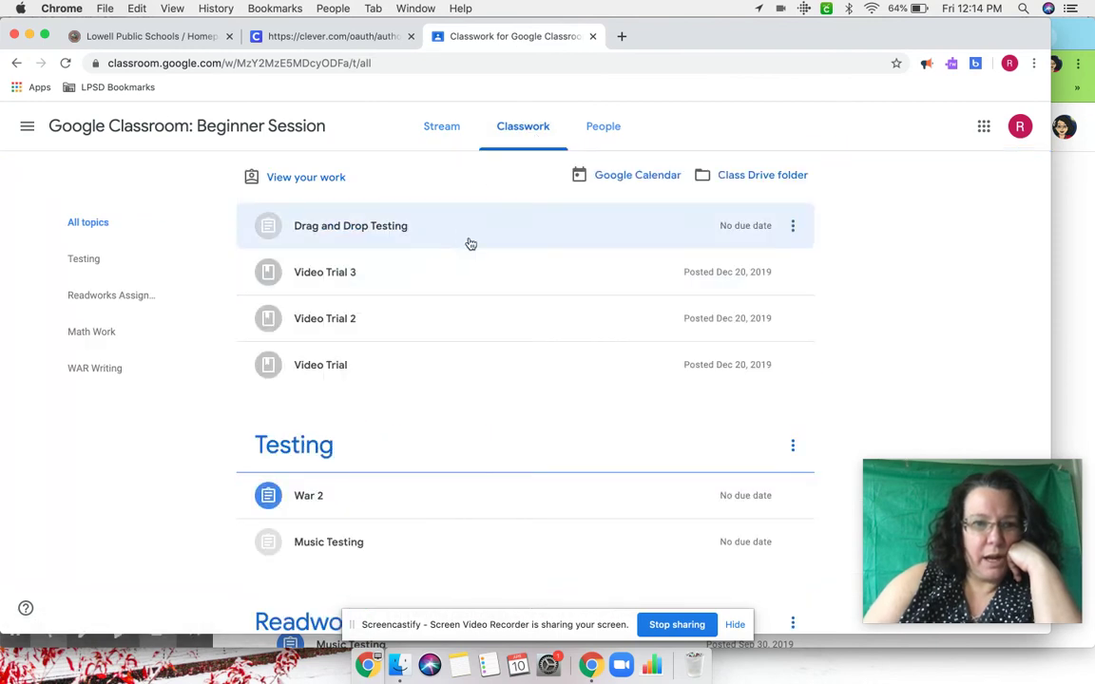
View the Drag and Drop Testing assignment as the student and open the student's own copy of the slides.
click(386, 232)
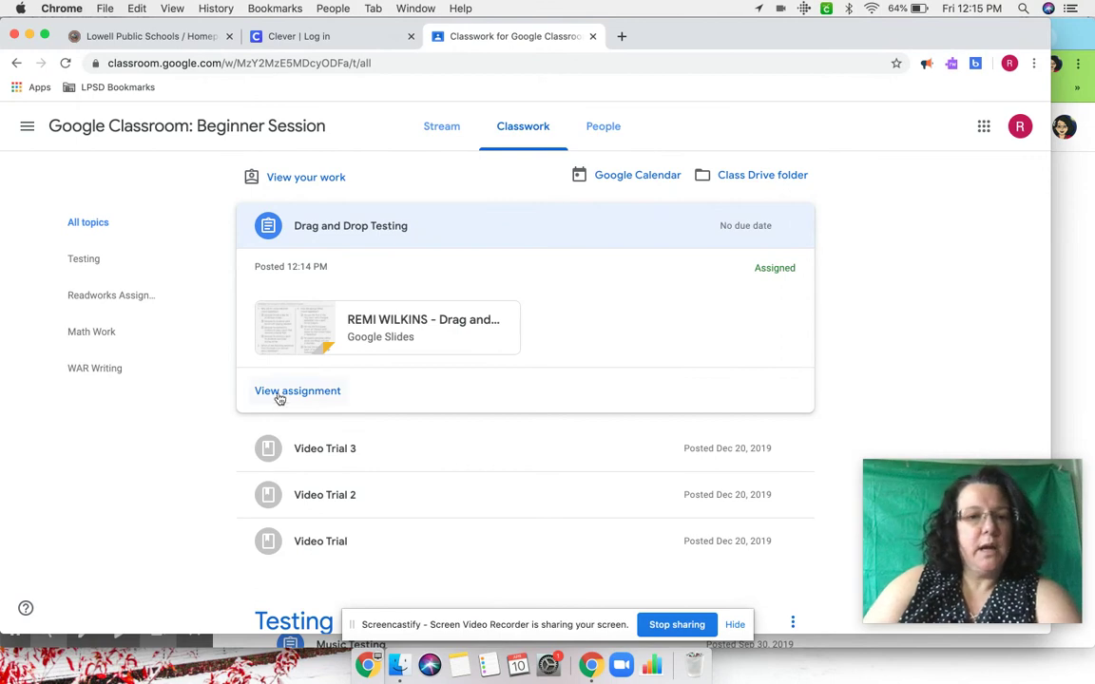
click(289, 390)
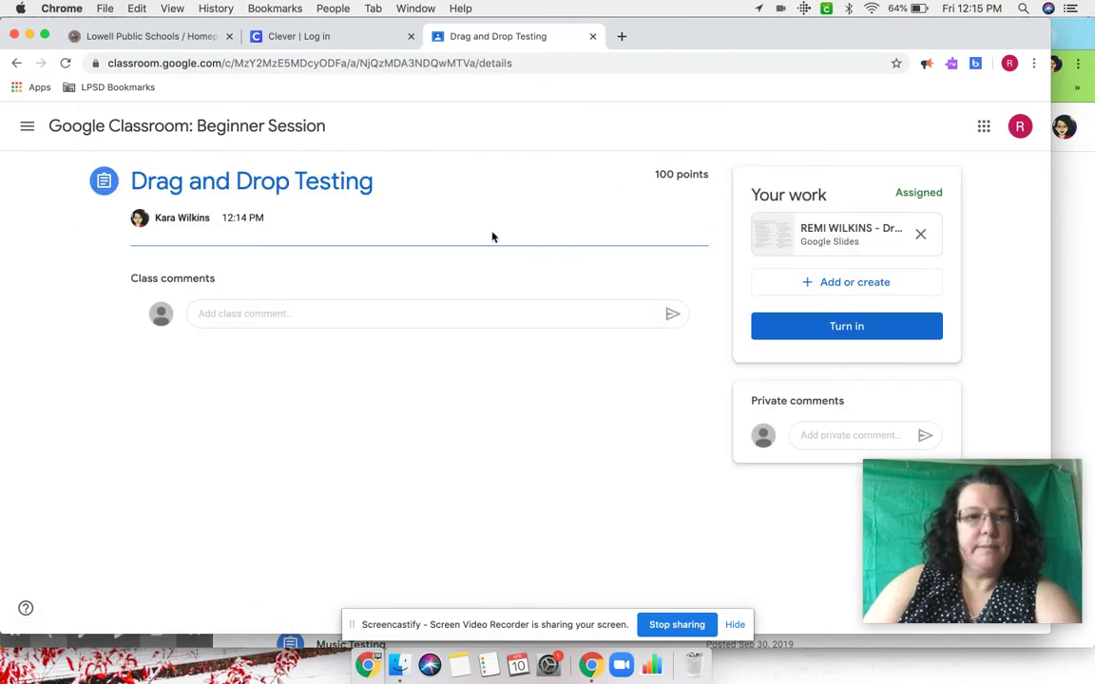
click(855, 232)
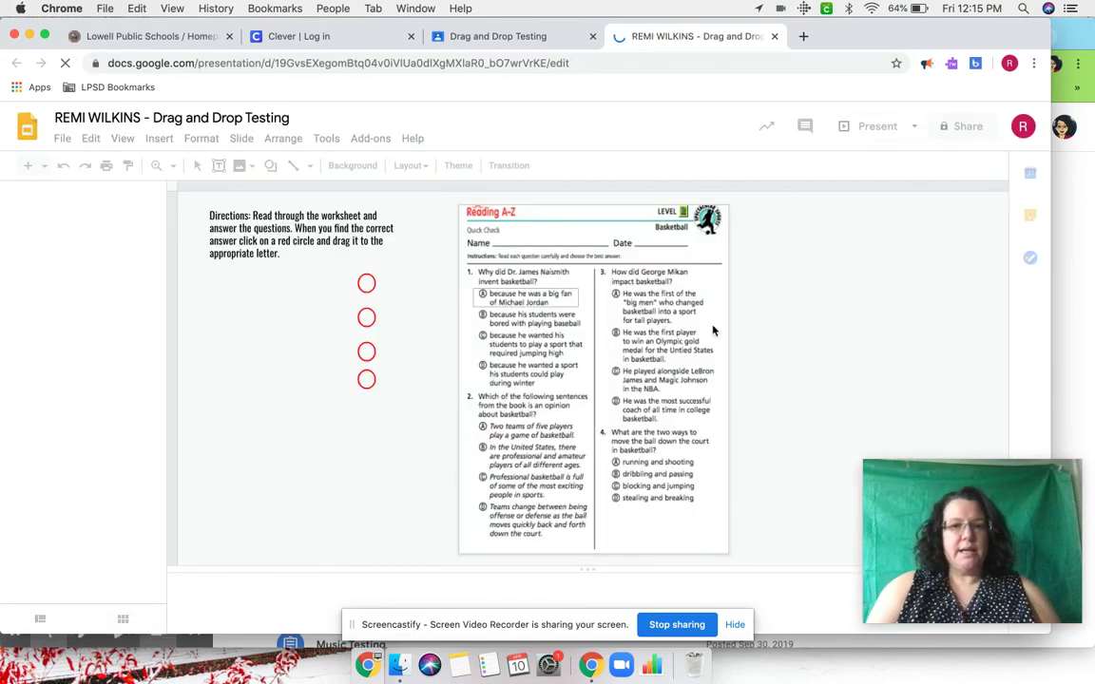
Move one red circle onto answer A of question 1 and another onto answer B of question 2.
click(375, 282)
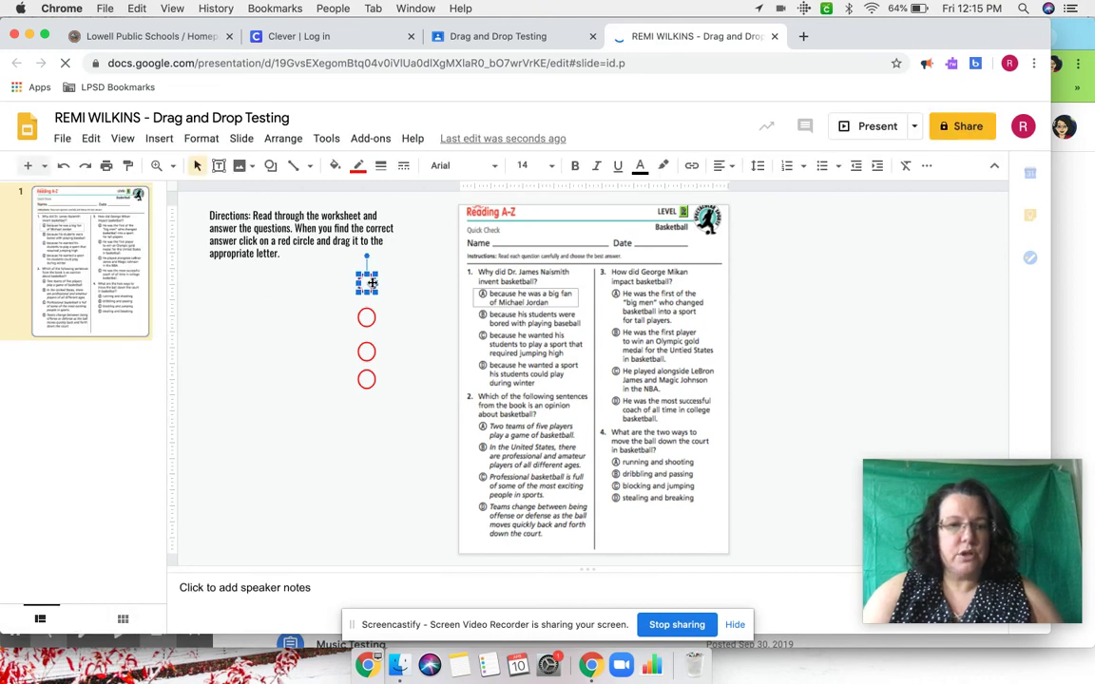
drag(375, 282, 482, 293)
drag(367, 315, 483, 453)
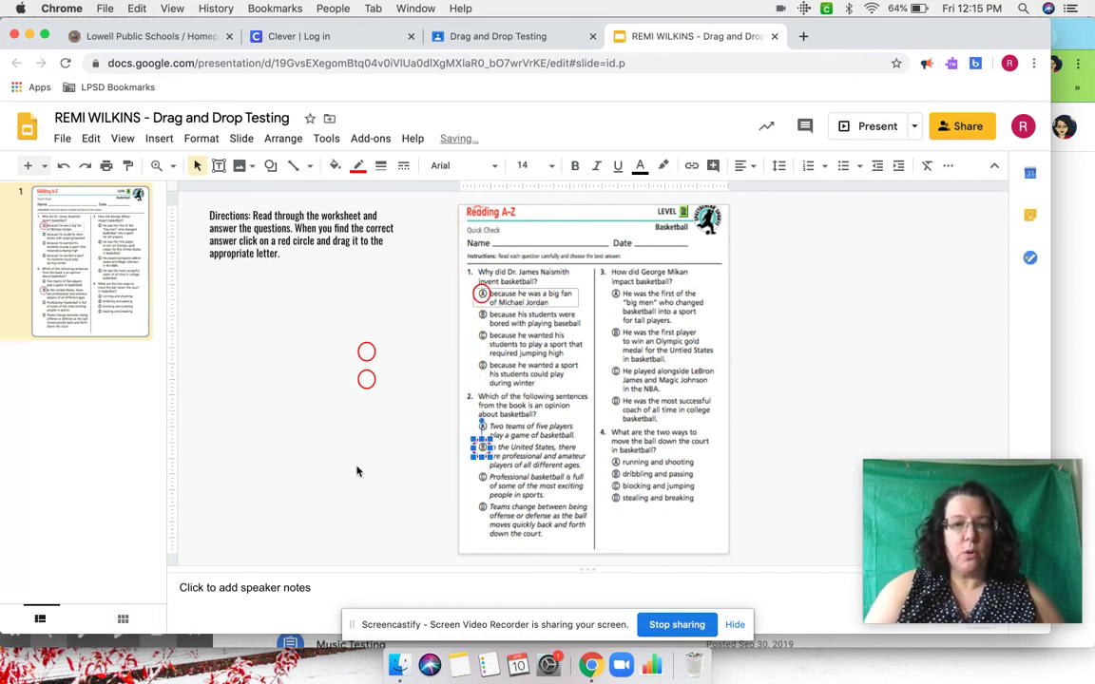
click(357, 472)
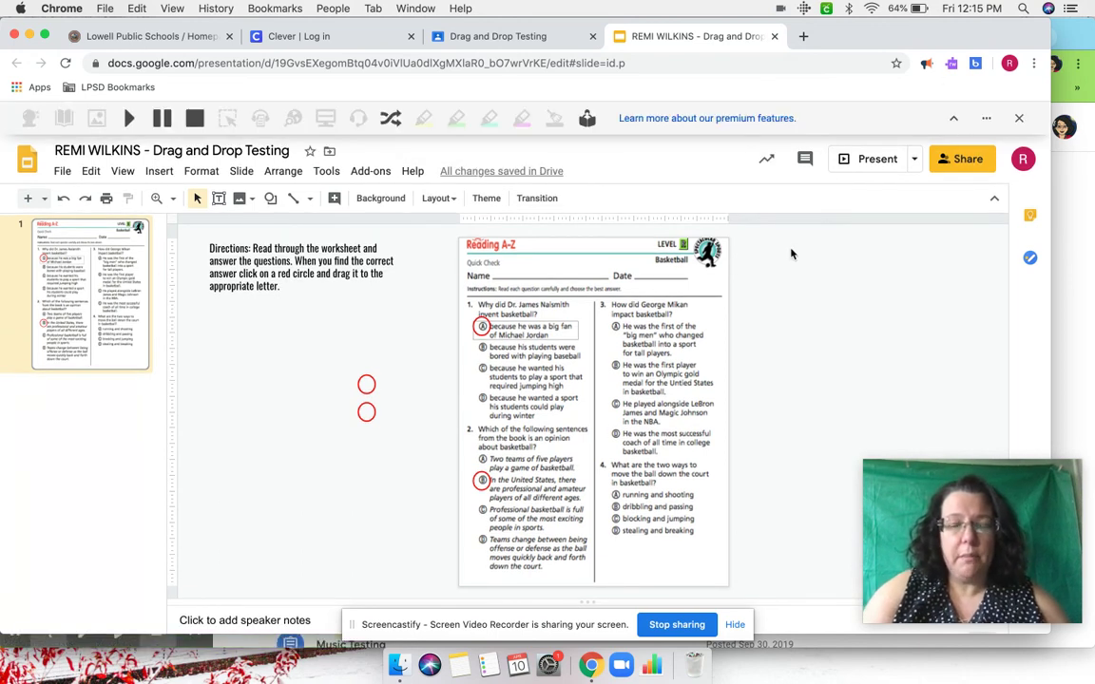
Return to the student's assignment page and turn in the completed slides.
click(526, 38)
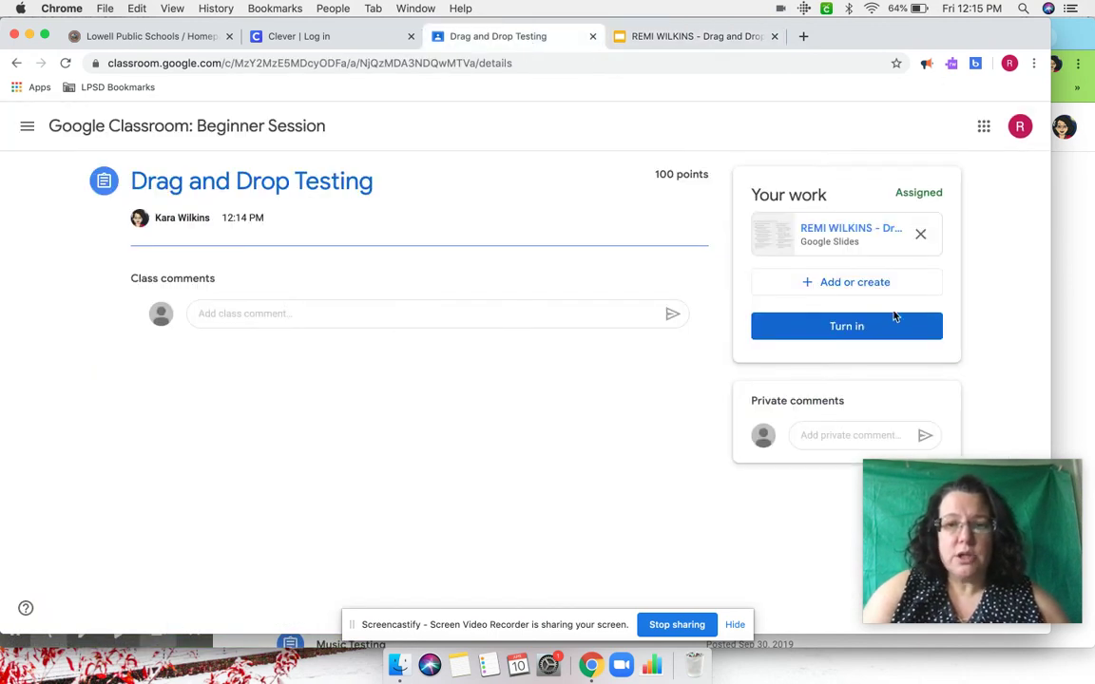
click(894, 326)
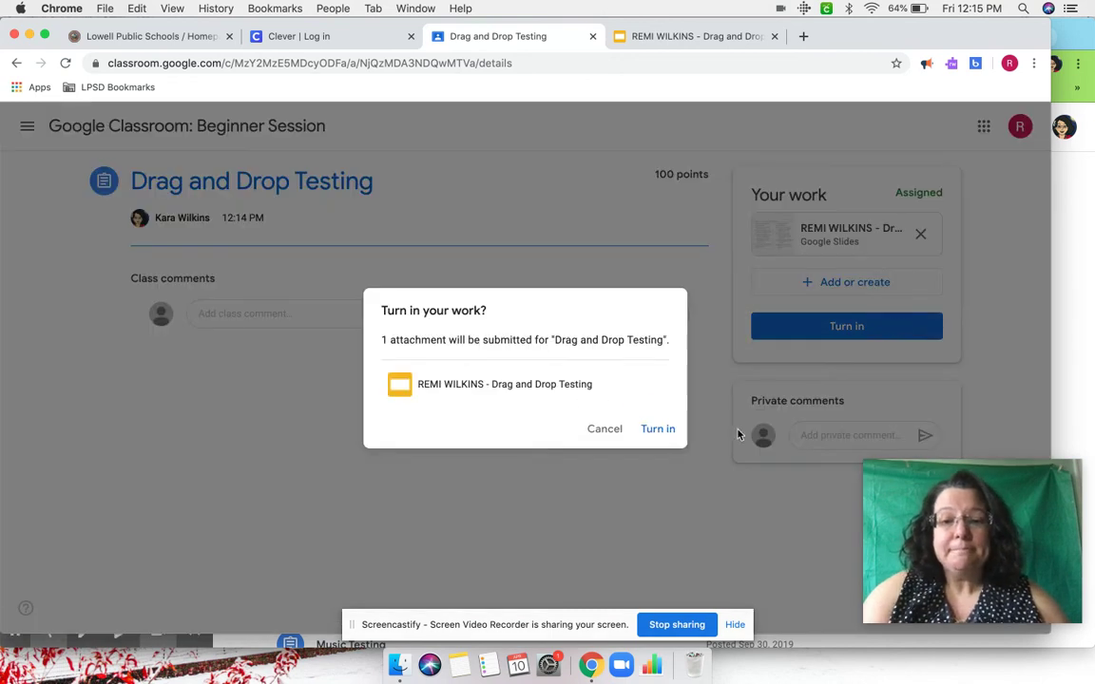
click(650, 441)
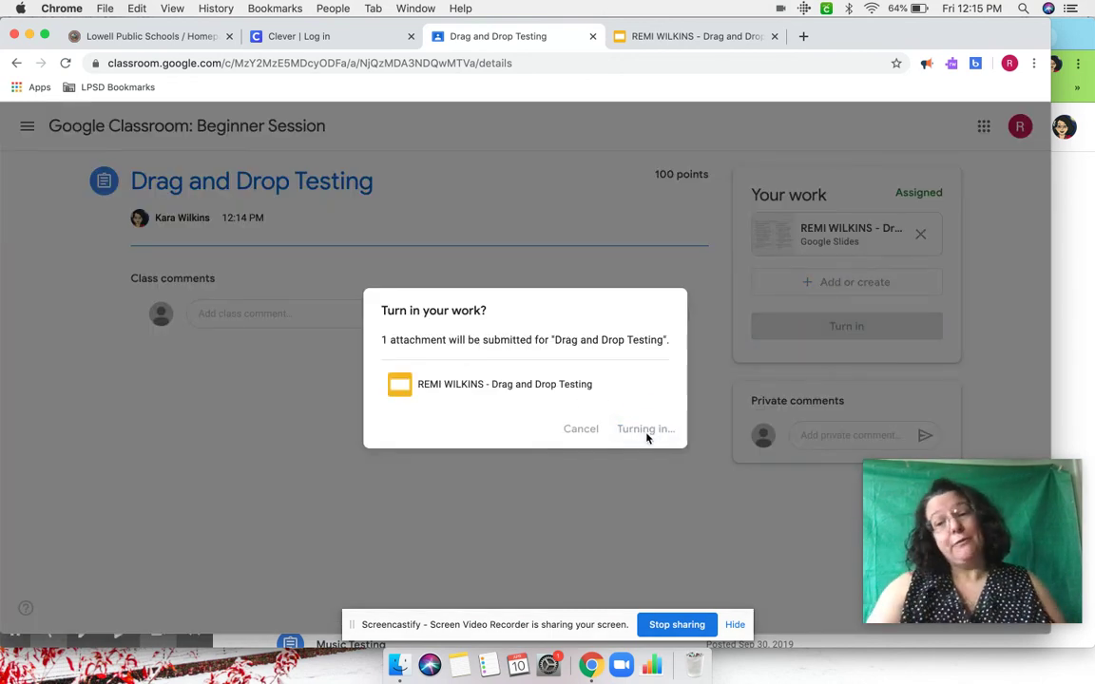